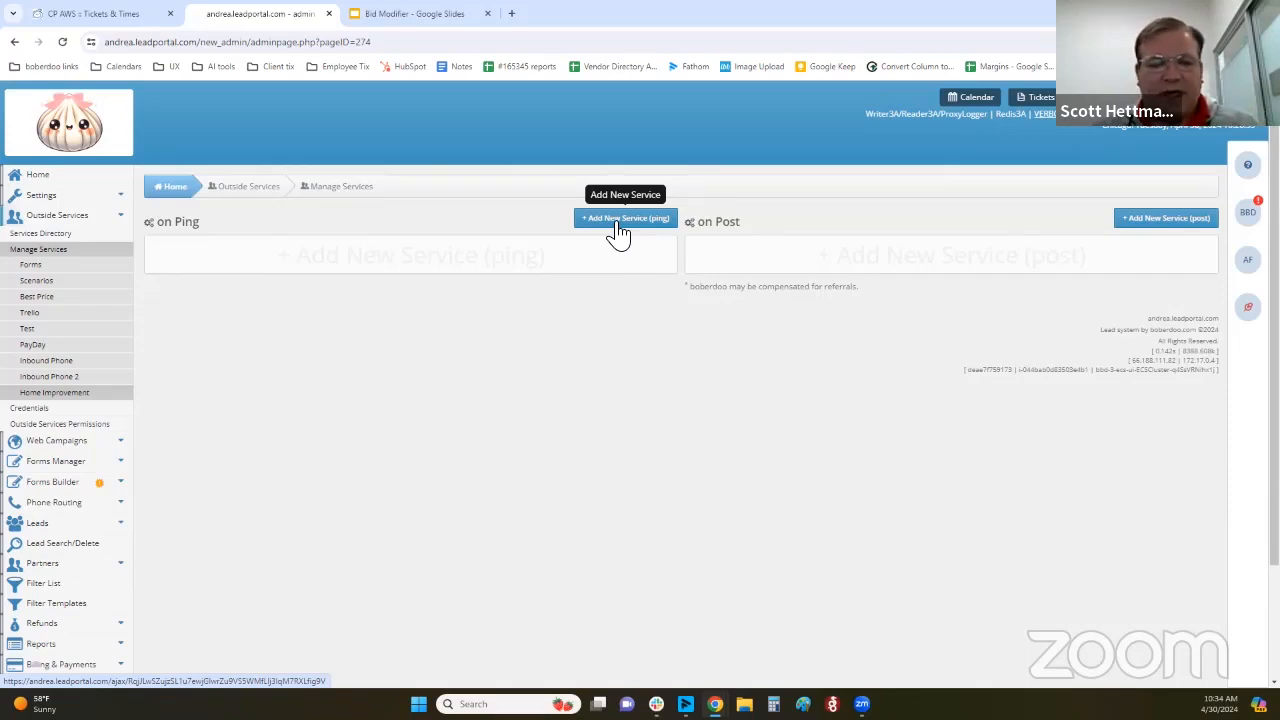
Start setting up a Bid Modifier Multiple SRC ping service for Home Improvement and apply it only to the sweet-corn source
click(617, 228)
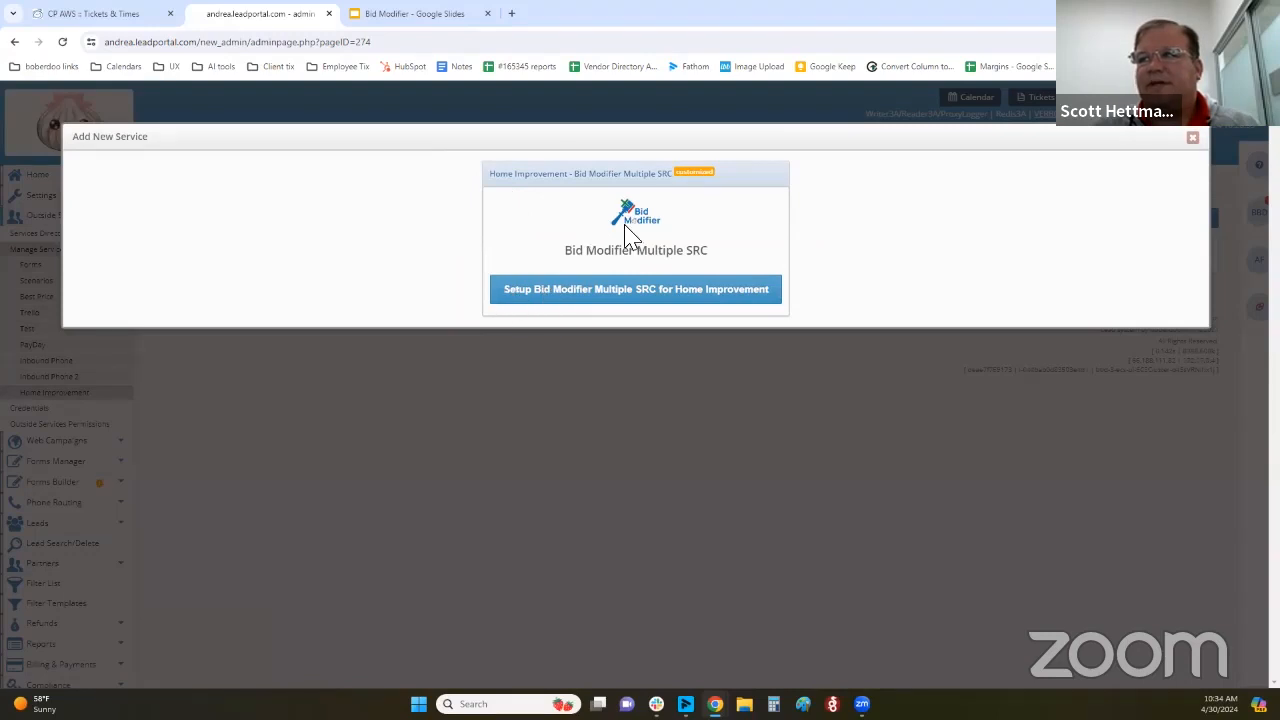
click(742, 289)
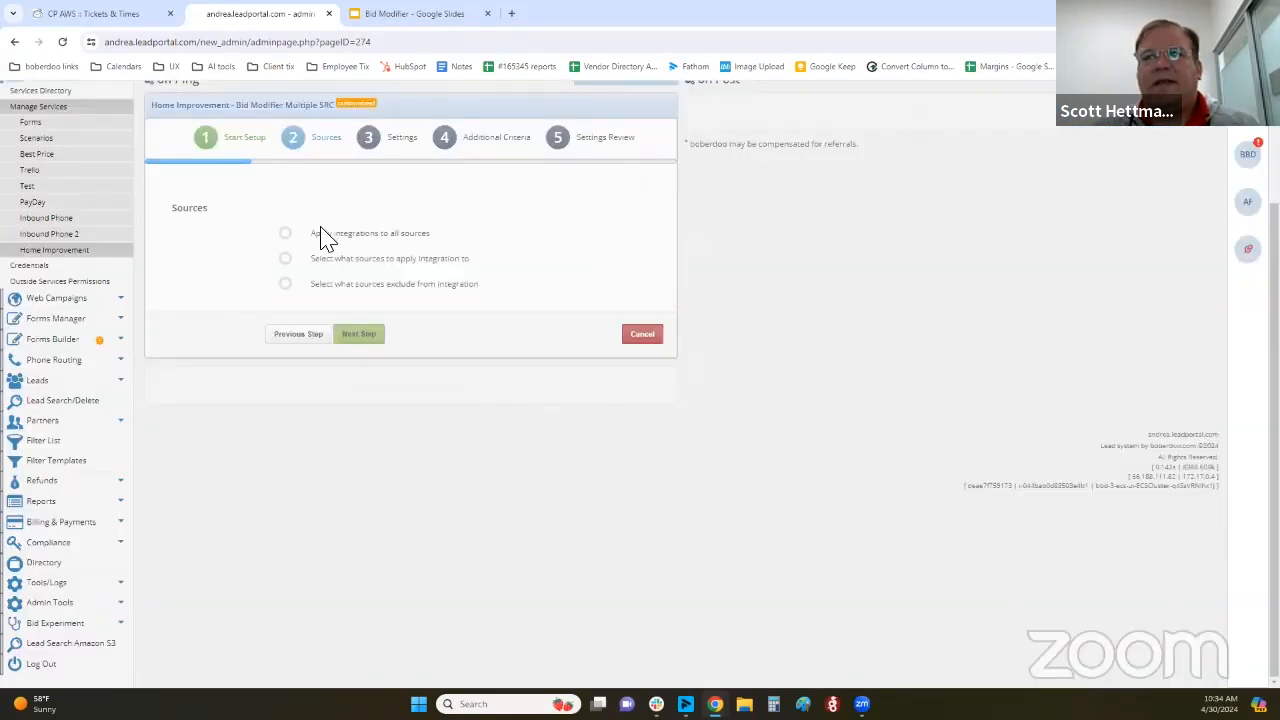
drag(321, 236, 425, 245)
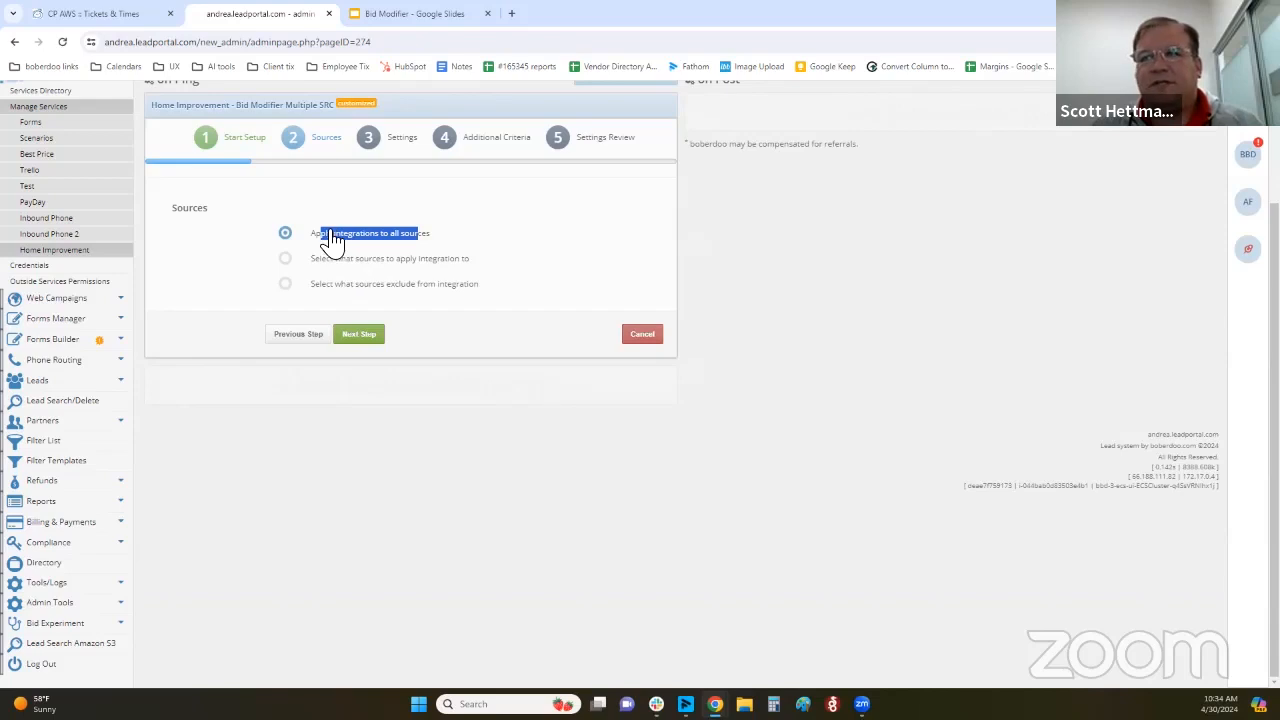
click(432, 260)
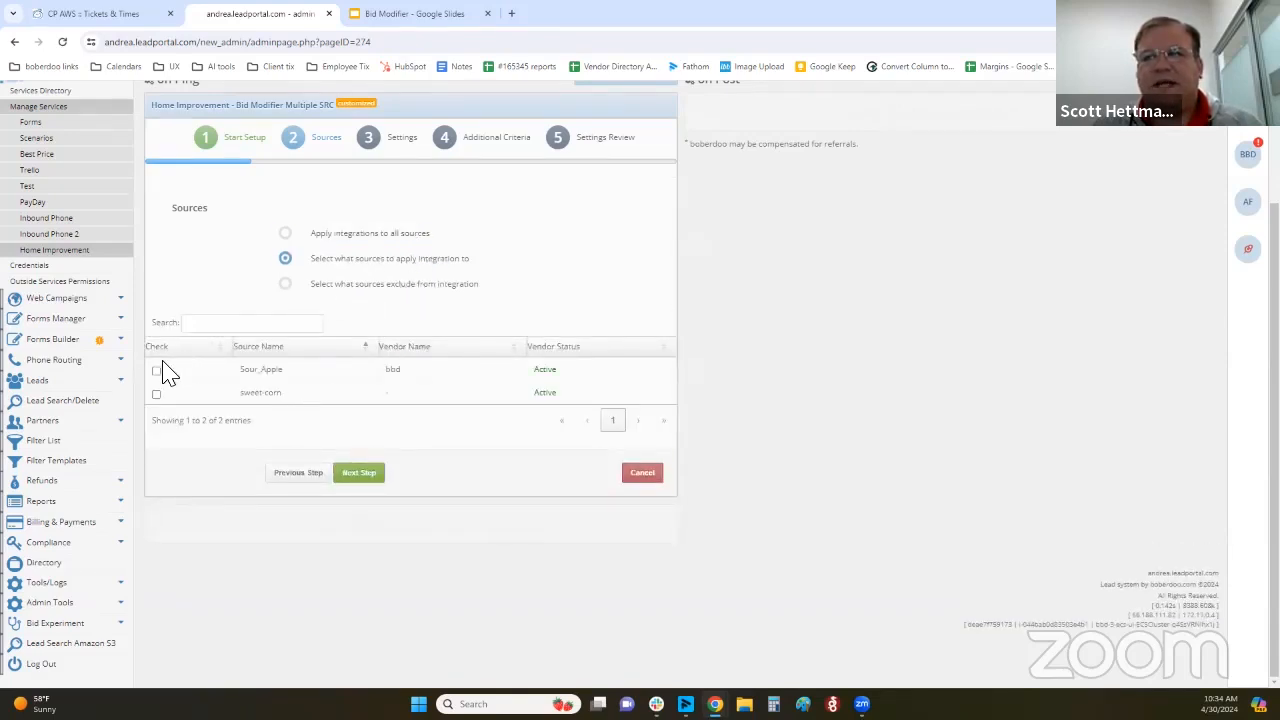
click(157, 371)
click(156, 394)
click(158, 373)
click(157, 371)
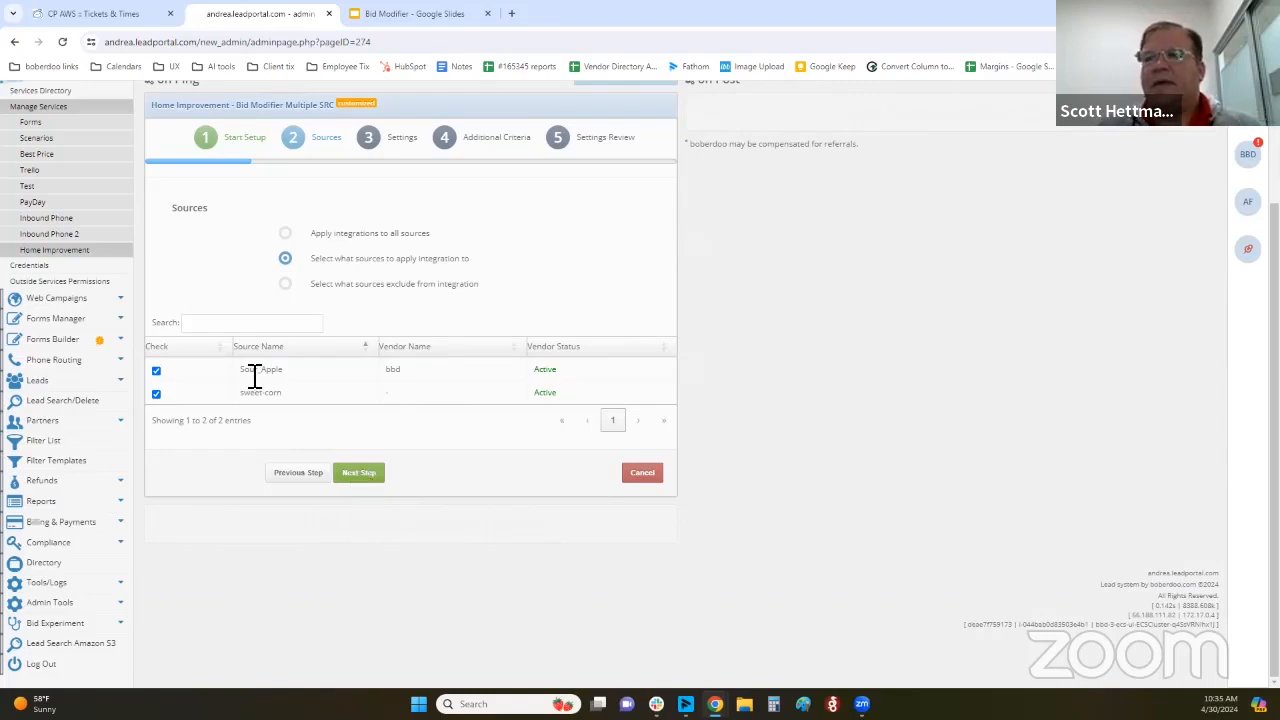
click(156, 371)
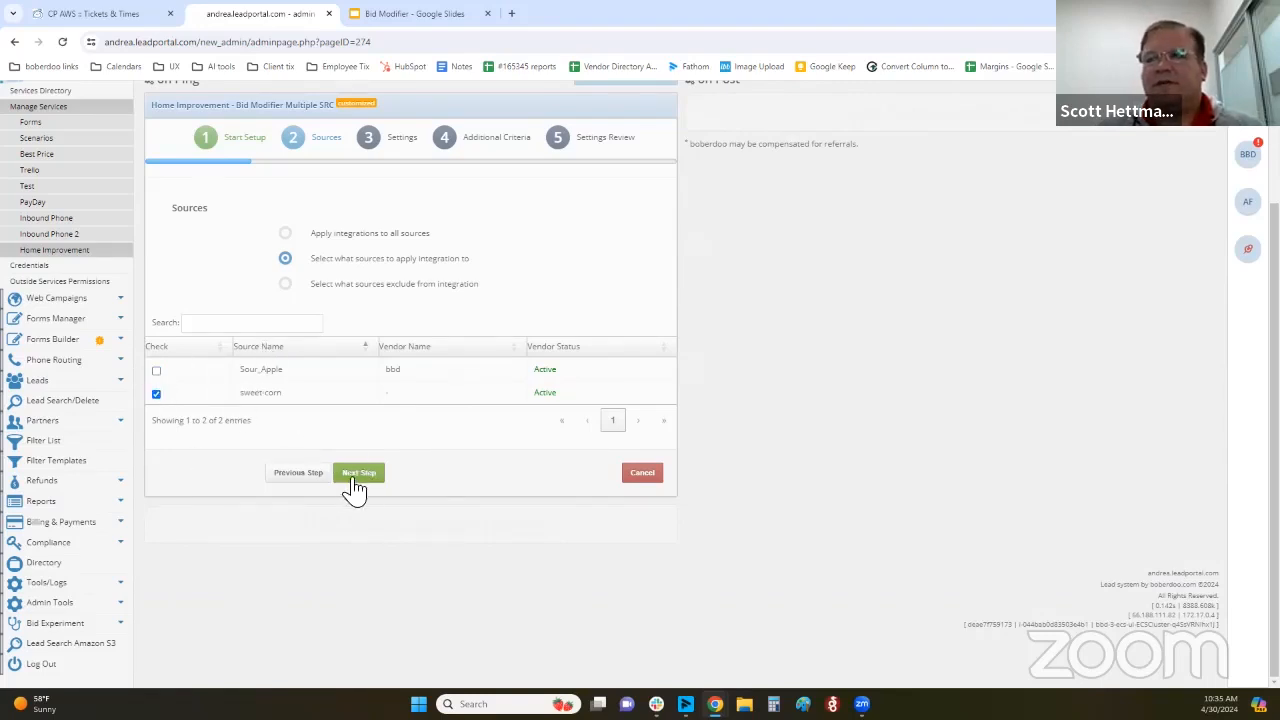
click(356, 474)
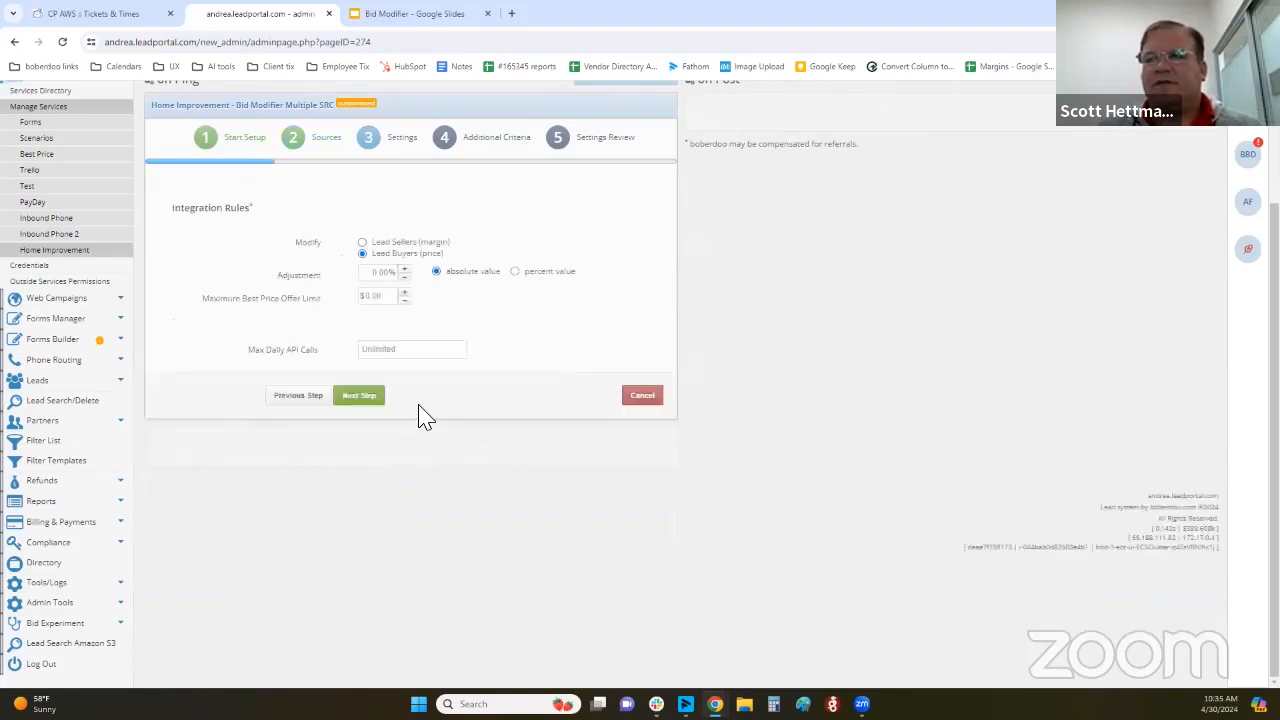
Set the integration rules to modify Lead Sellers (margin) with a -50% adjustment and a maximum of 10 daily API calls
double_click(329, 244)
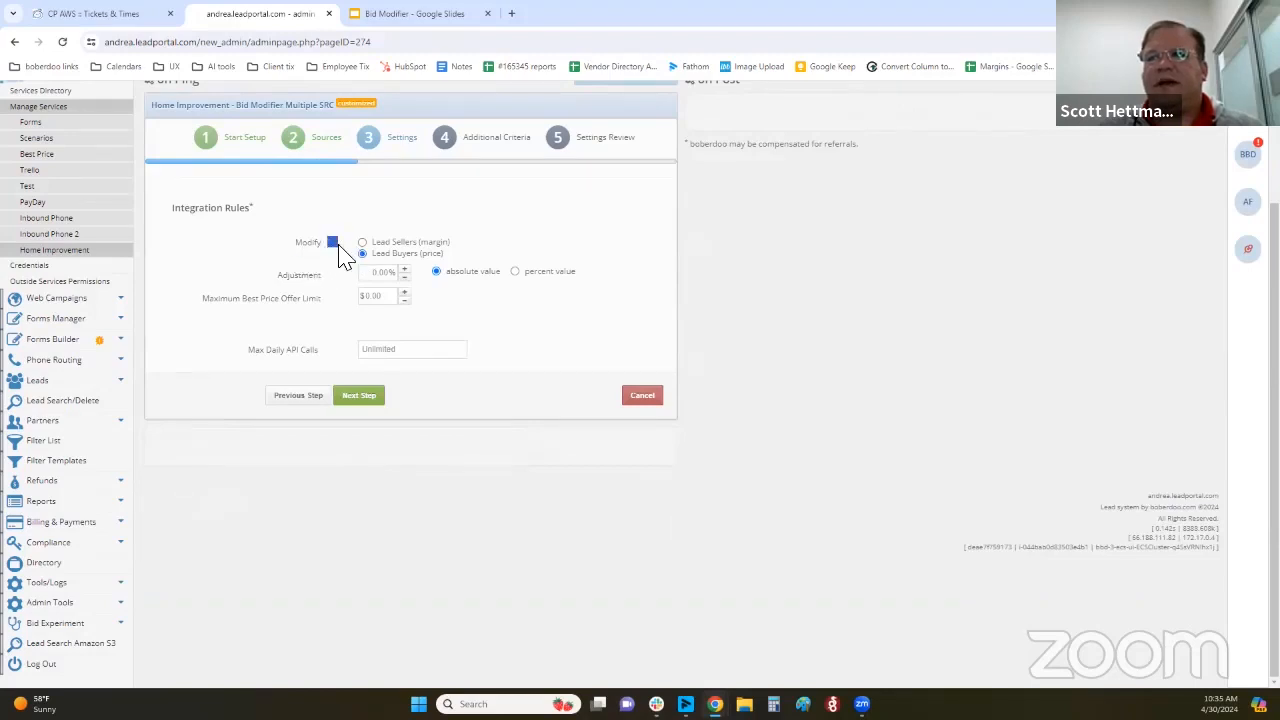
click(362, 244)
drag(466, 248, 380, 247)
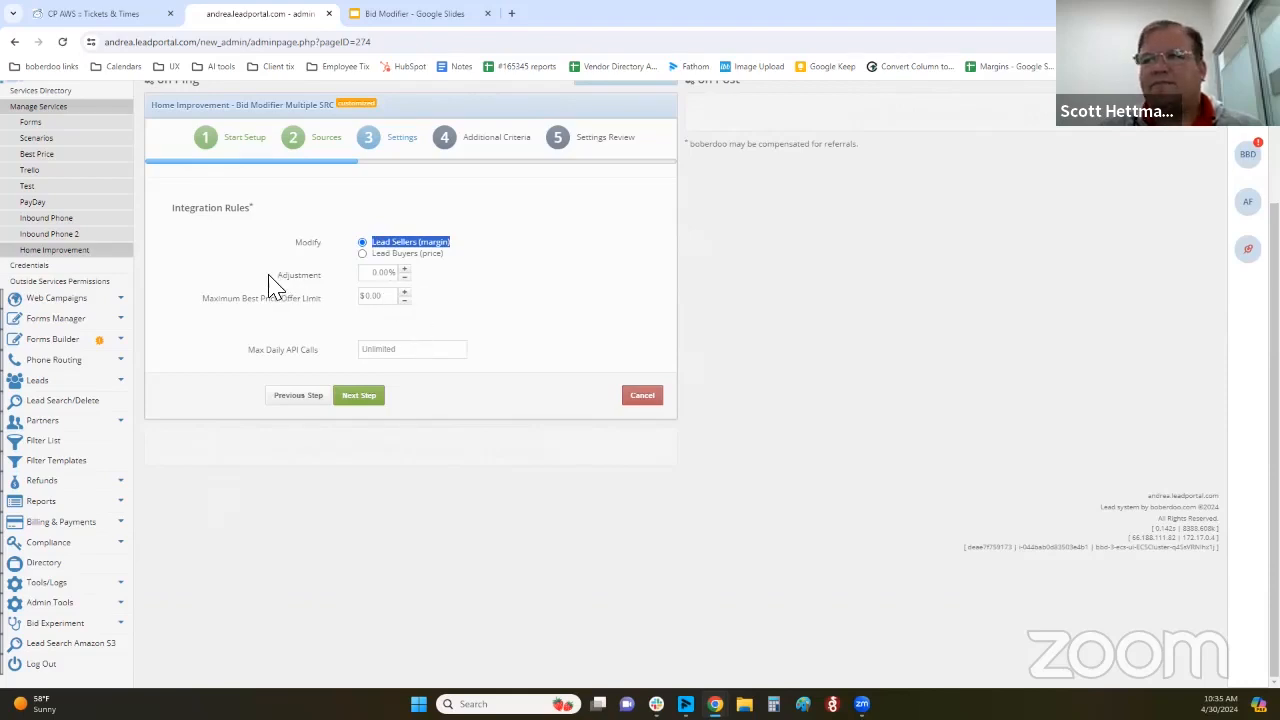
double_click(300, 280)
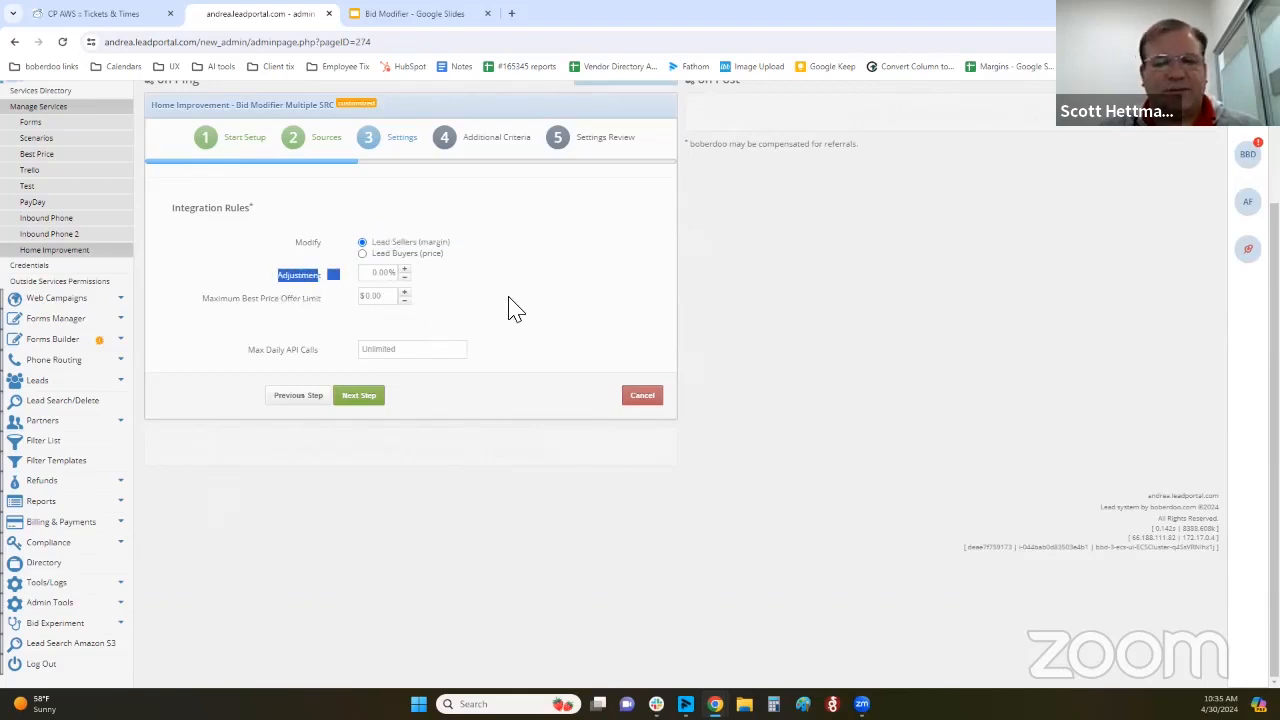
click(382, 276)
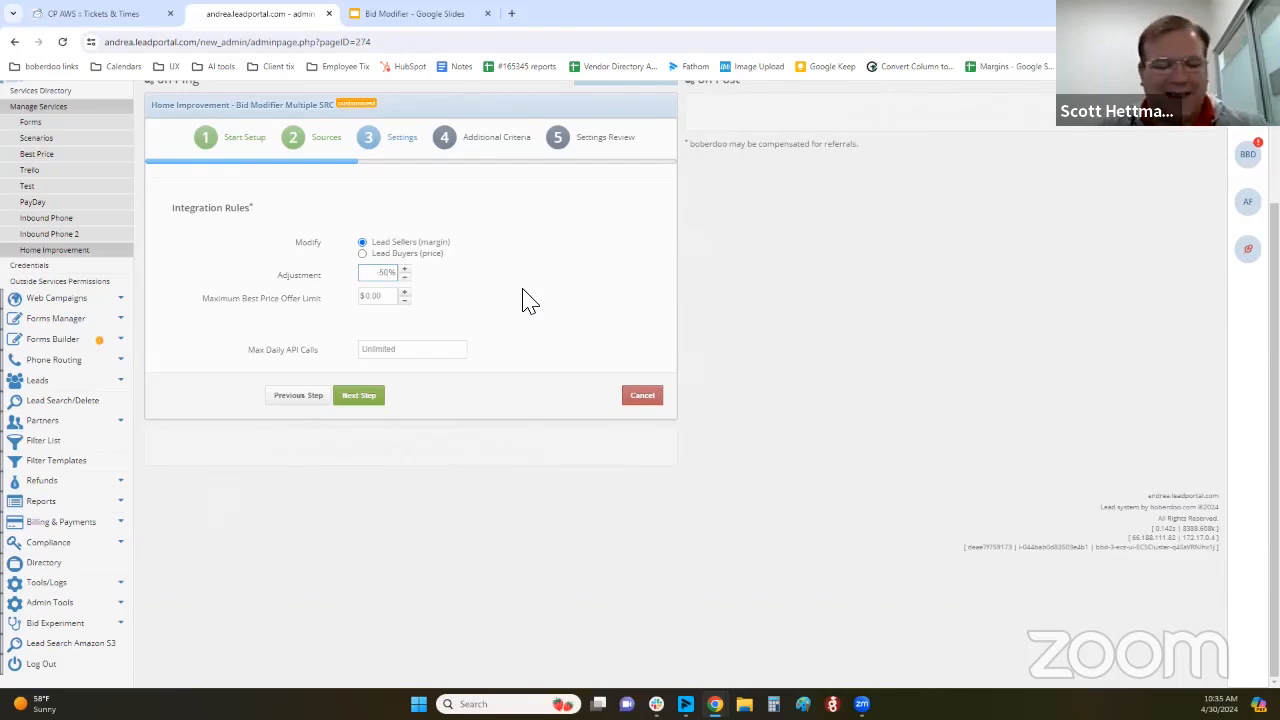
key(Tab)
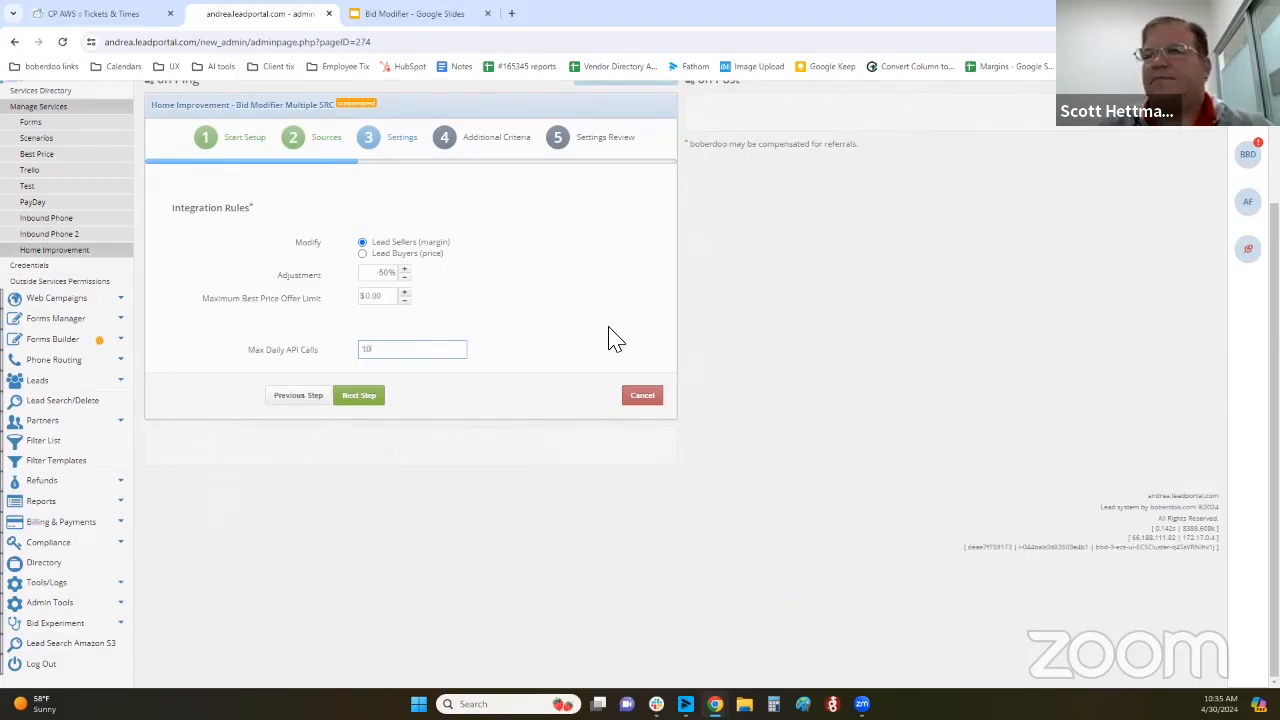
key(Tab)
click(361, 397)
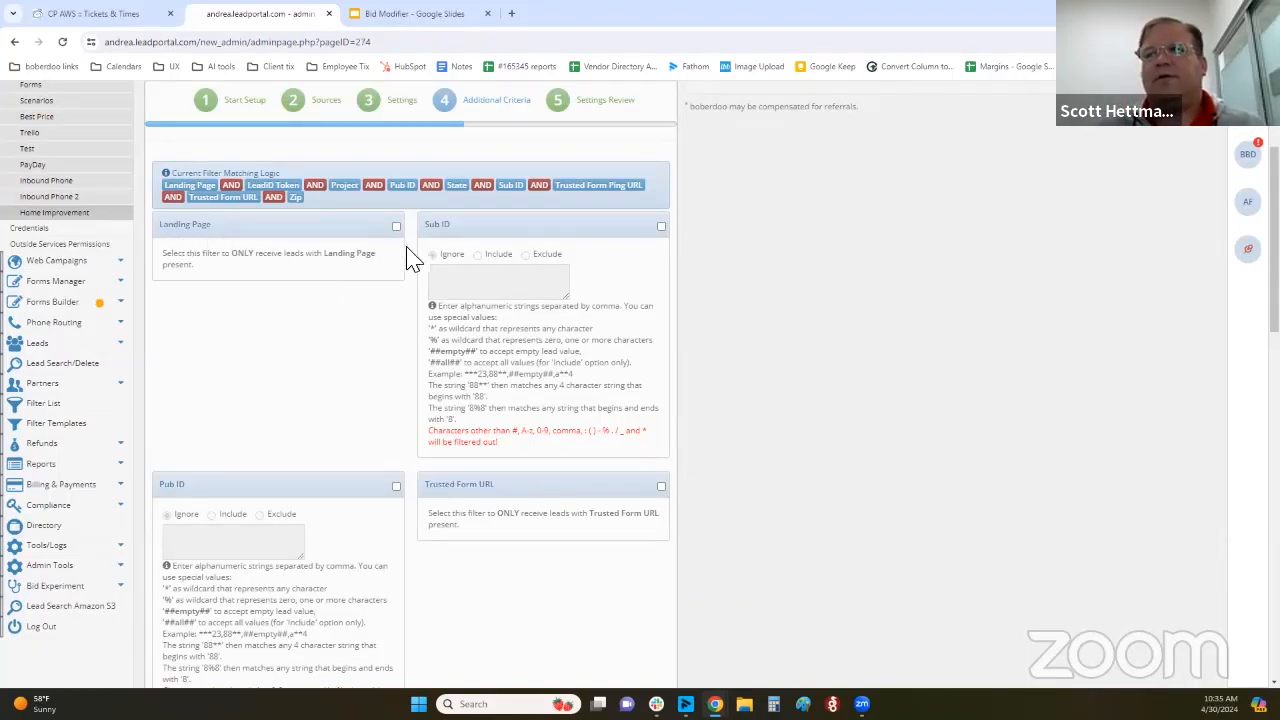
Enable the State filter for CA only in the additional criteria, and save and activate the service
drag(421, 232, 464, 228)
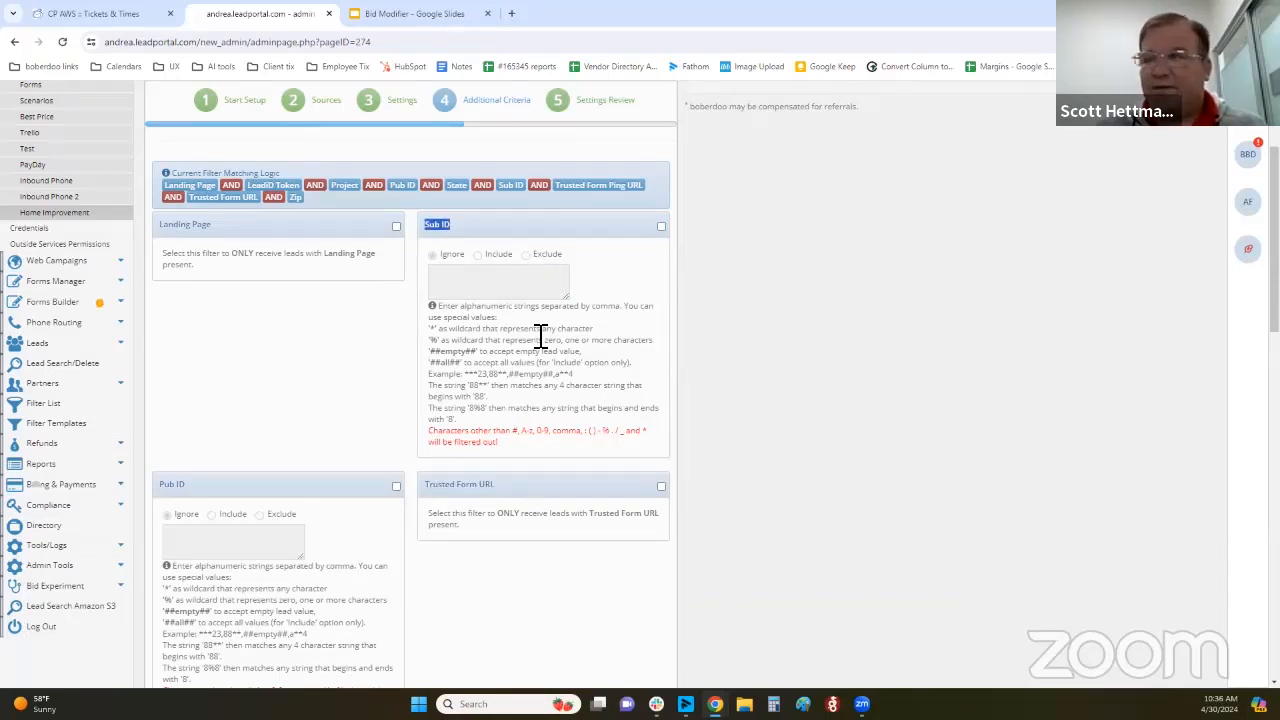
scroll(330, 306, down, 2)
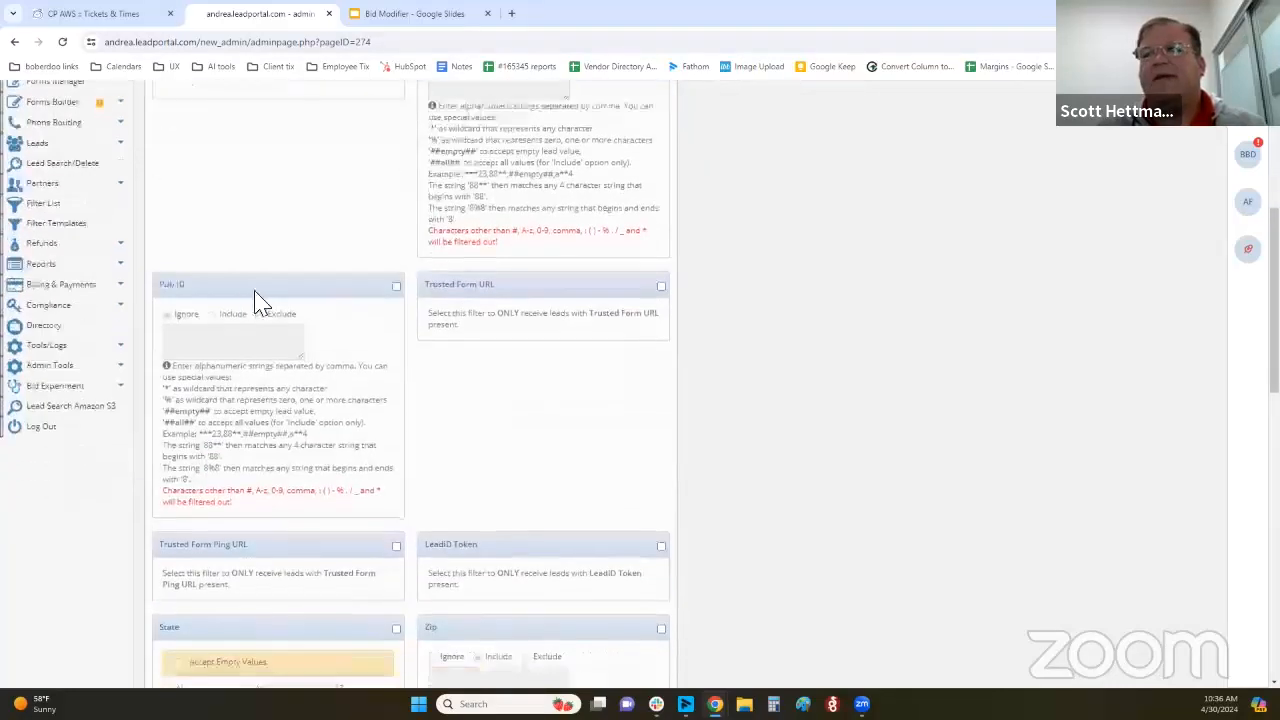
scroll(466, 346, down, 4)
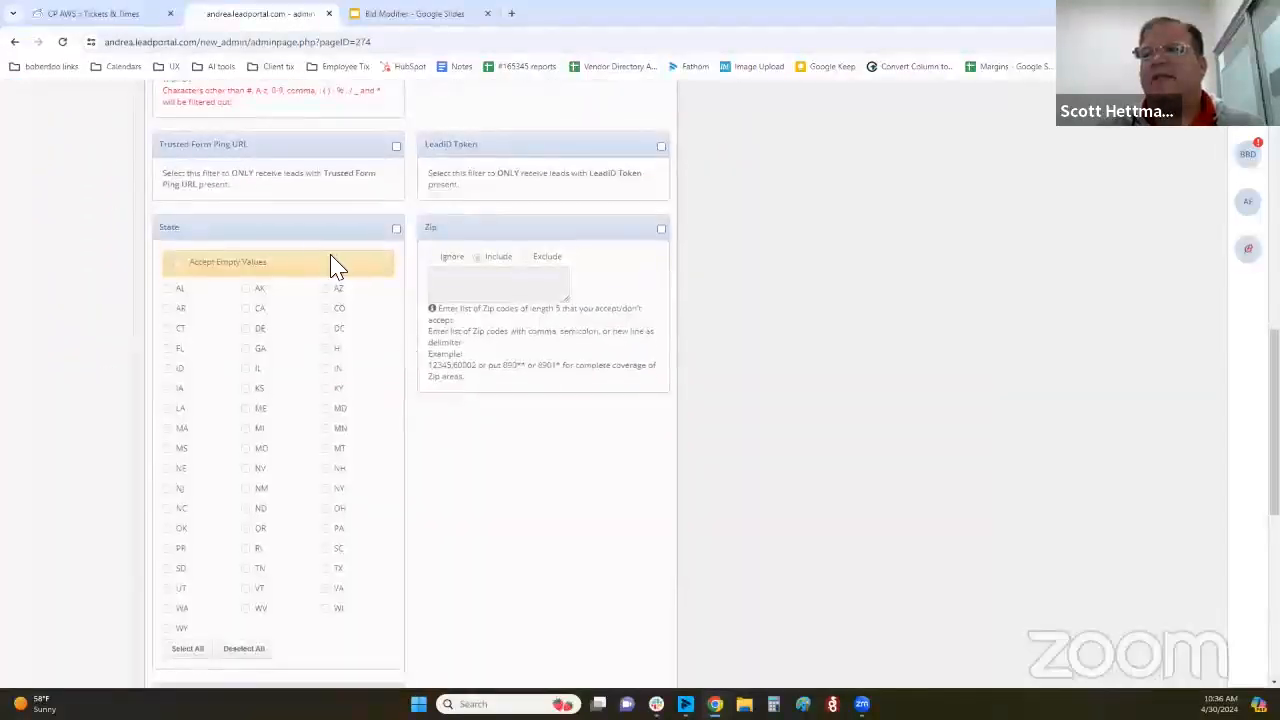
click(396, 229)
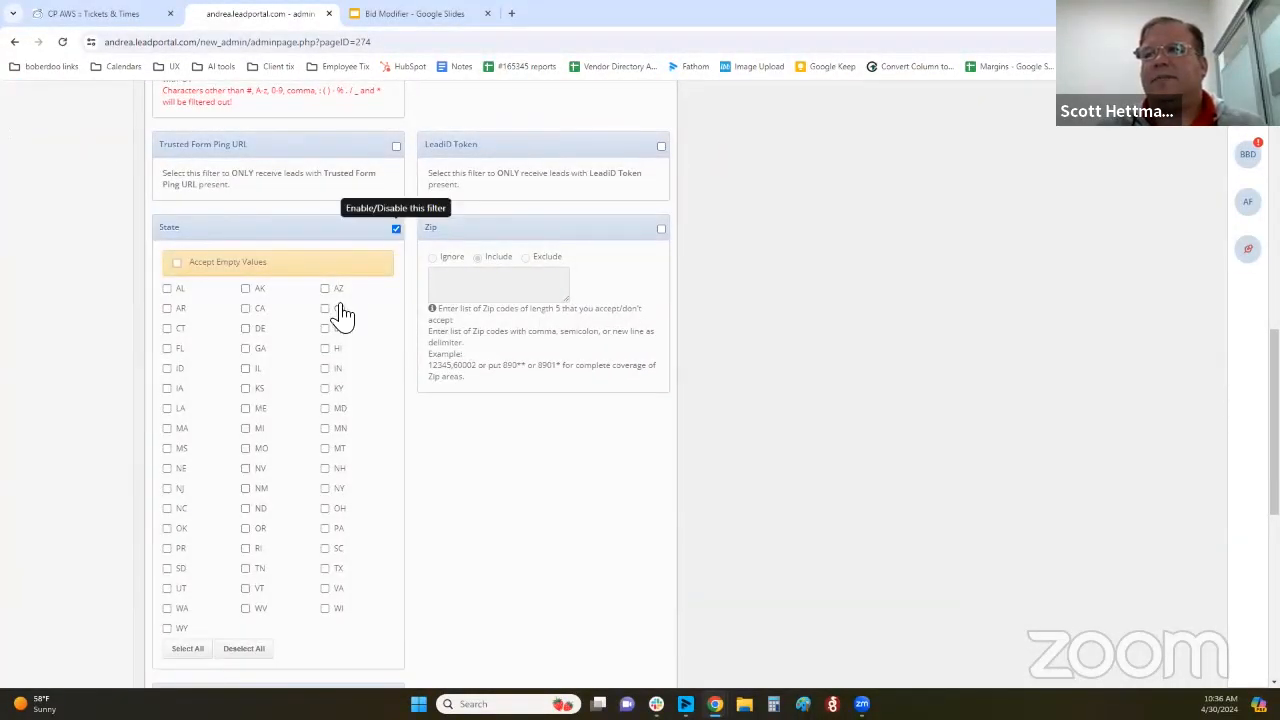
click(245, 309)
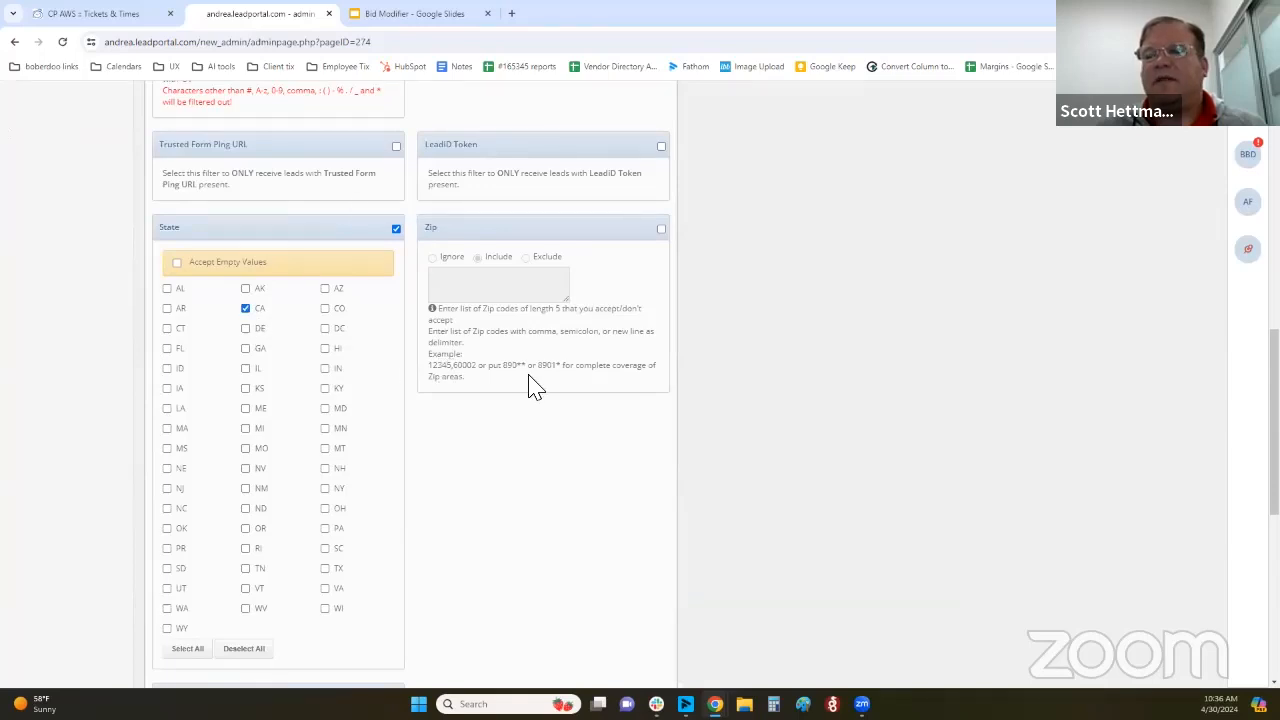
scroll(631, 350, down, 4)
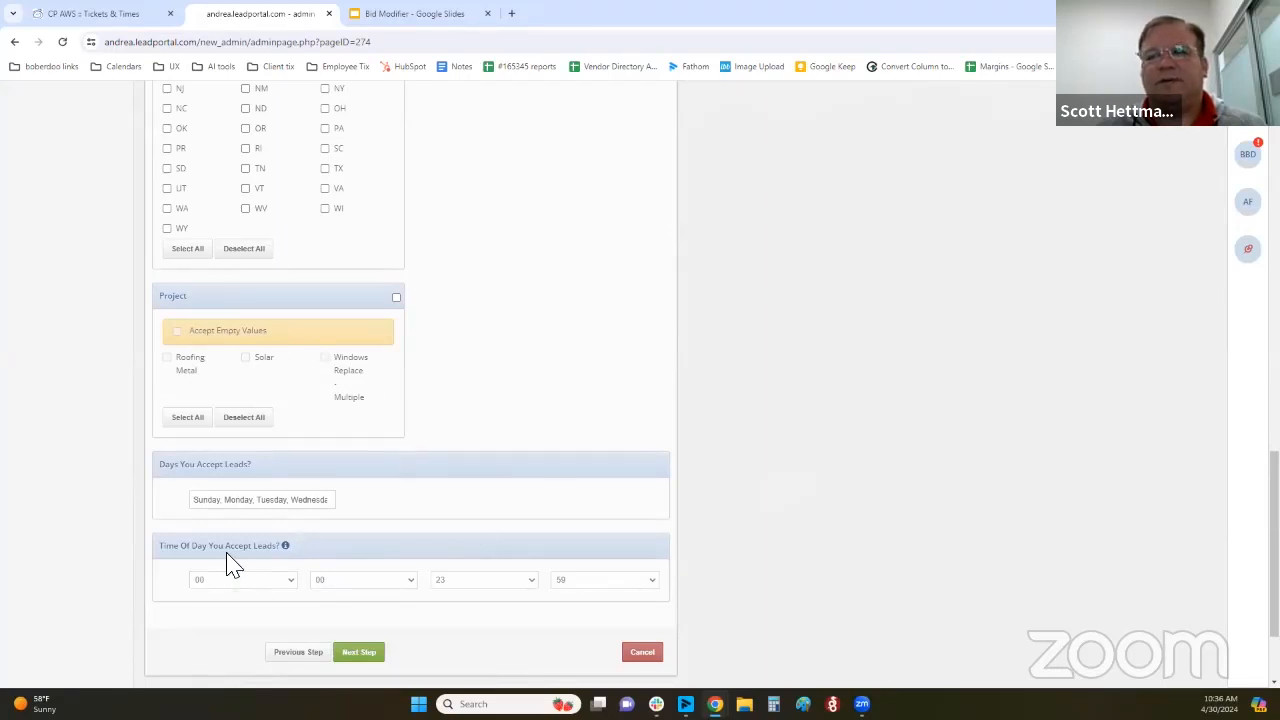
scroll(198, 390, down, 2)
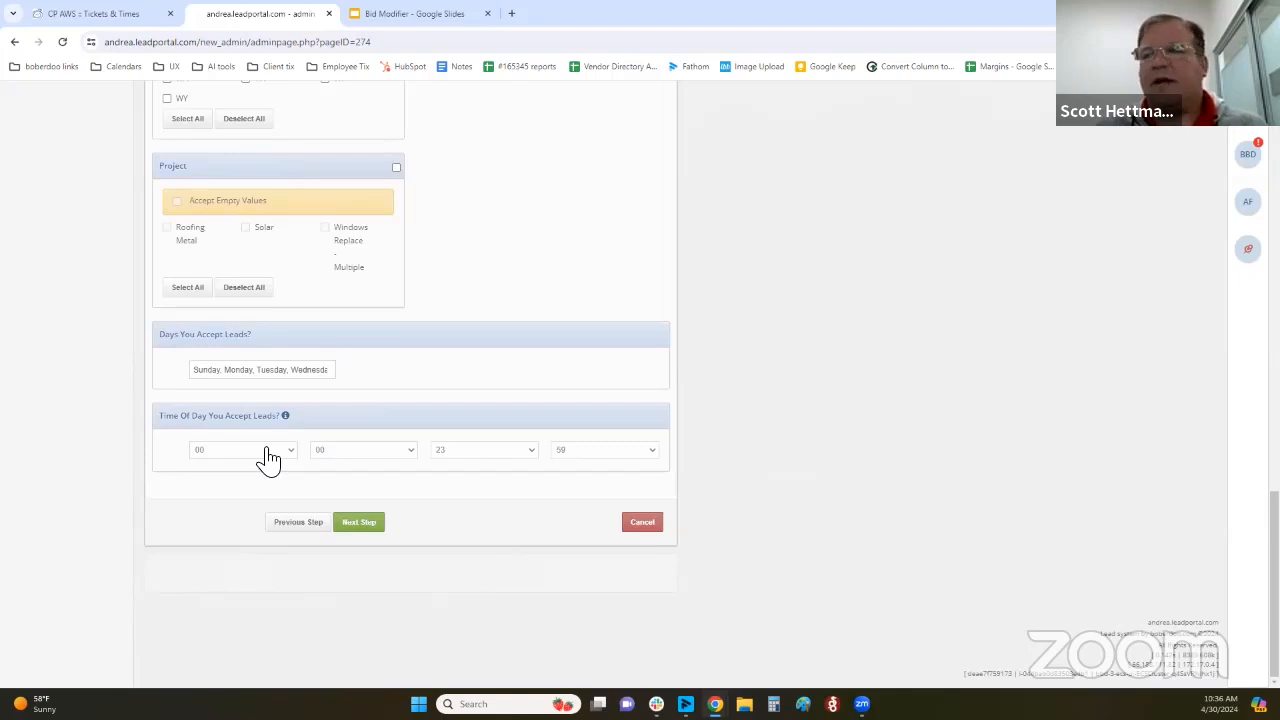
click(368, 528)
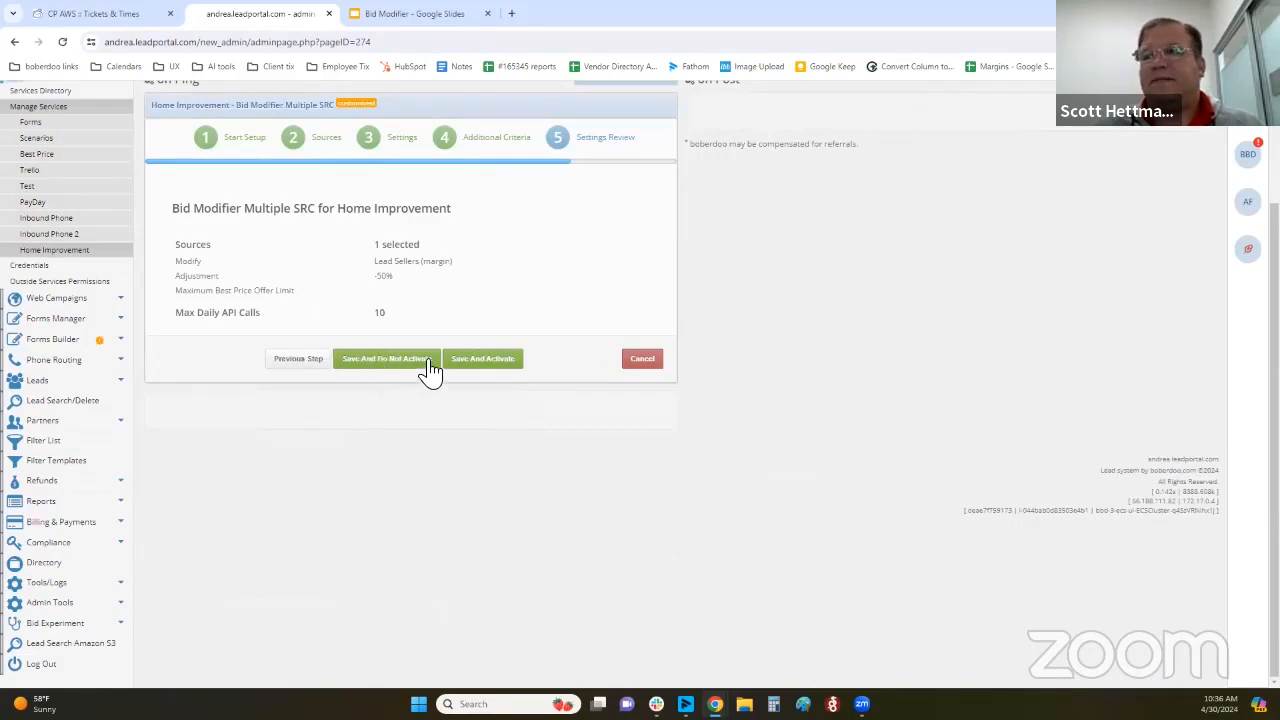
click(478, 360)
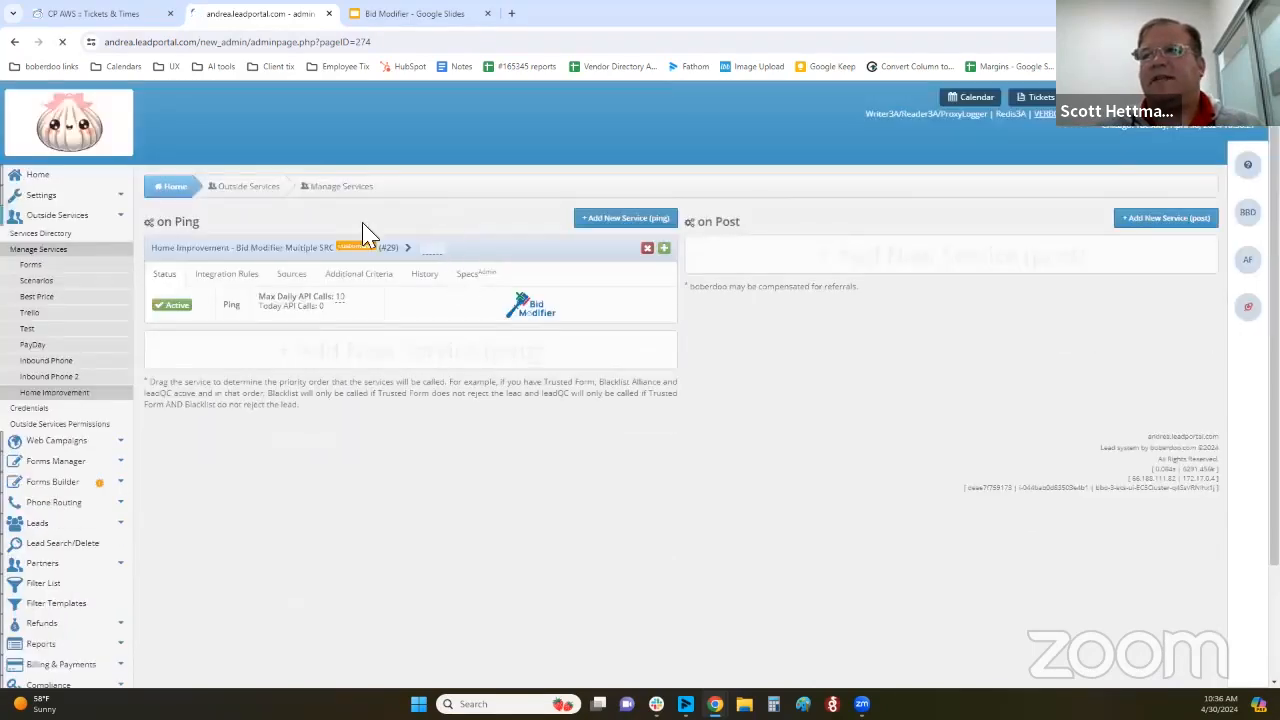
Review the integration rules of the newly activated Bid Modifier service, including its adjustment
scroll(262, 290, down, 3)
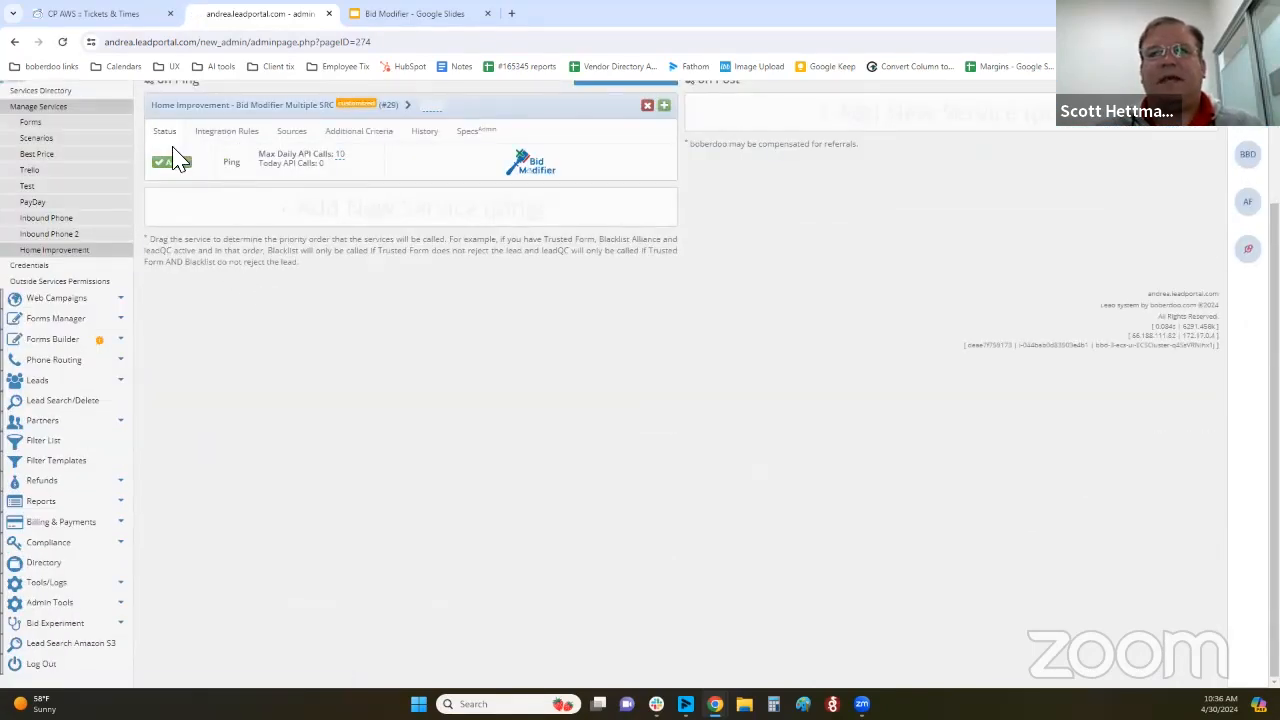
click(238, 143)
double_click(374, 270)
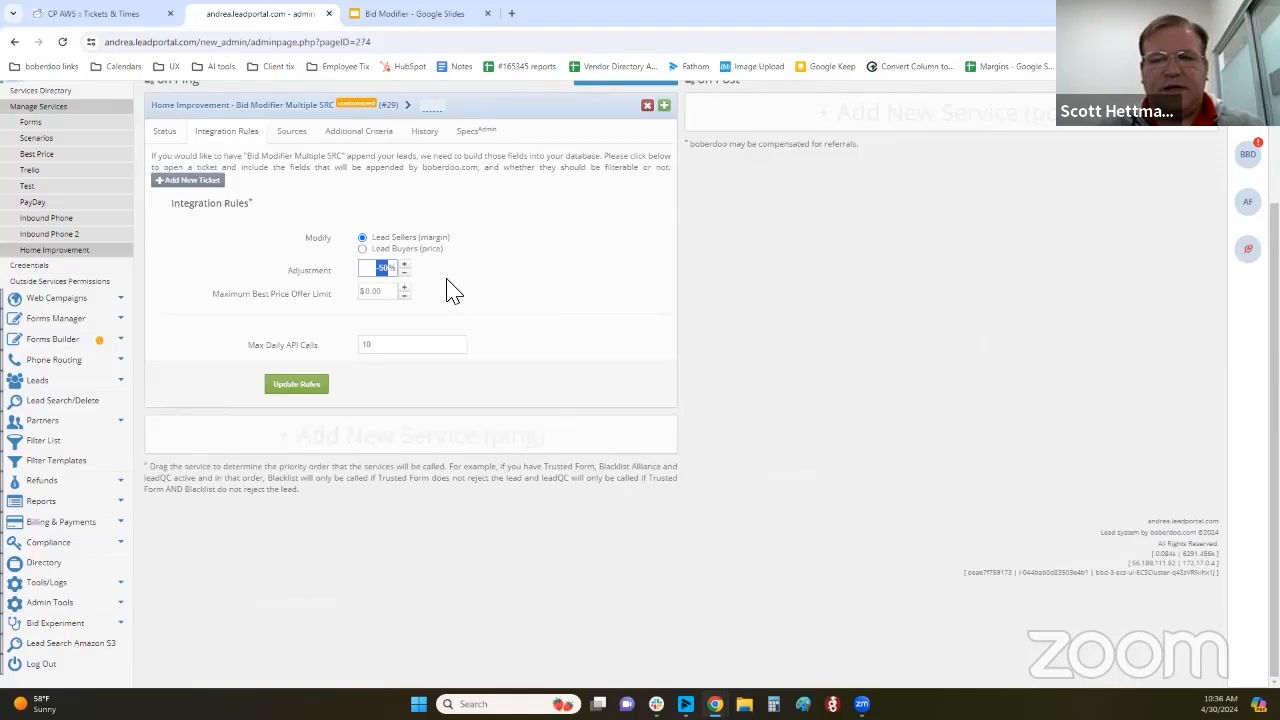
click(772, 457)
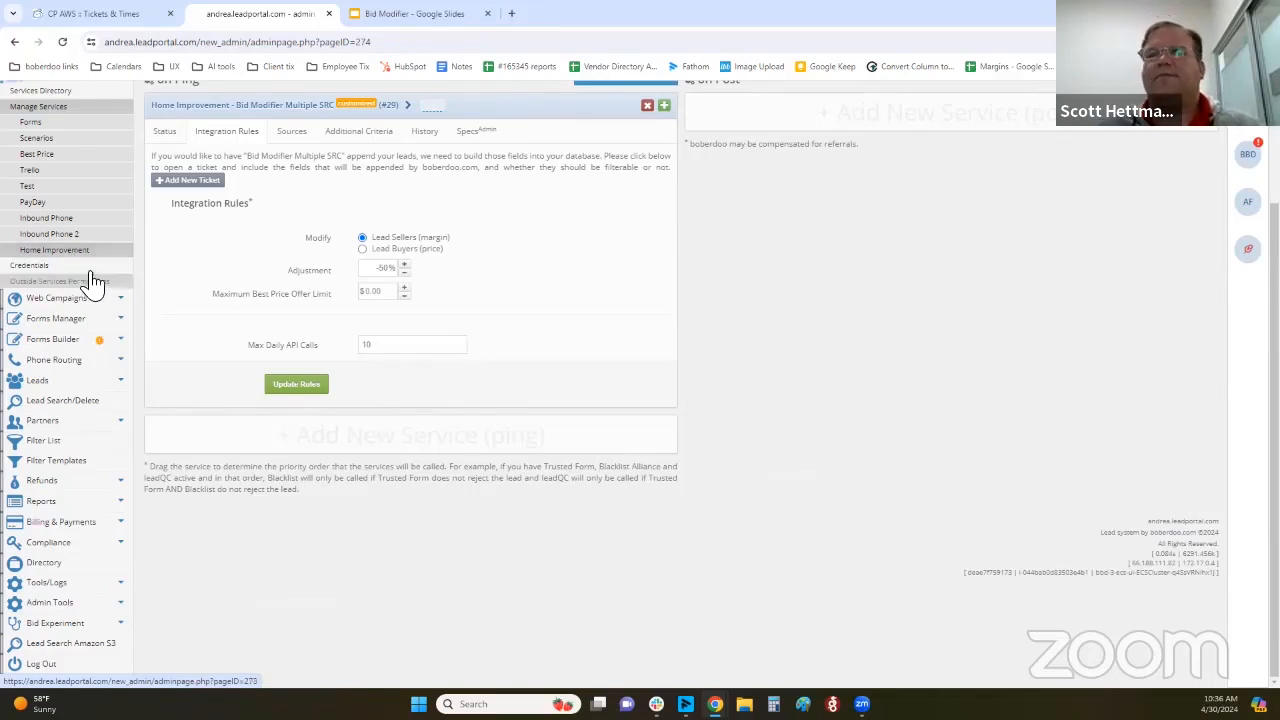
Reload the Home Improvement services, label the Bid Modifier service "CA -50%", and duplicate it
click(36, 252)
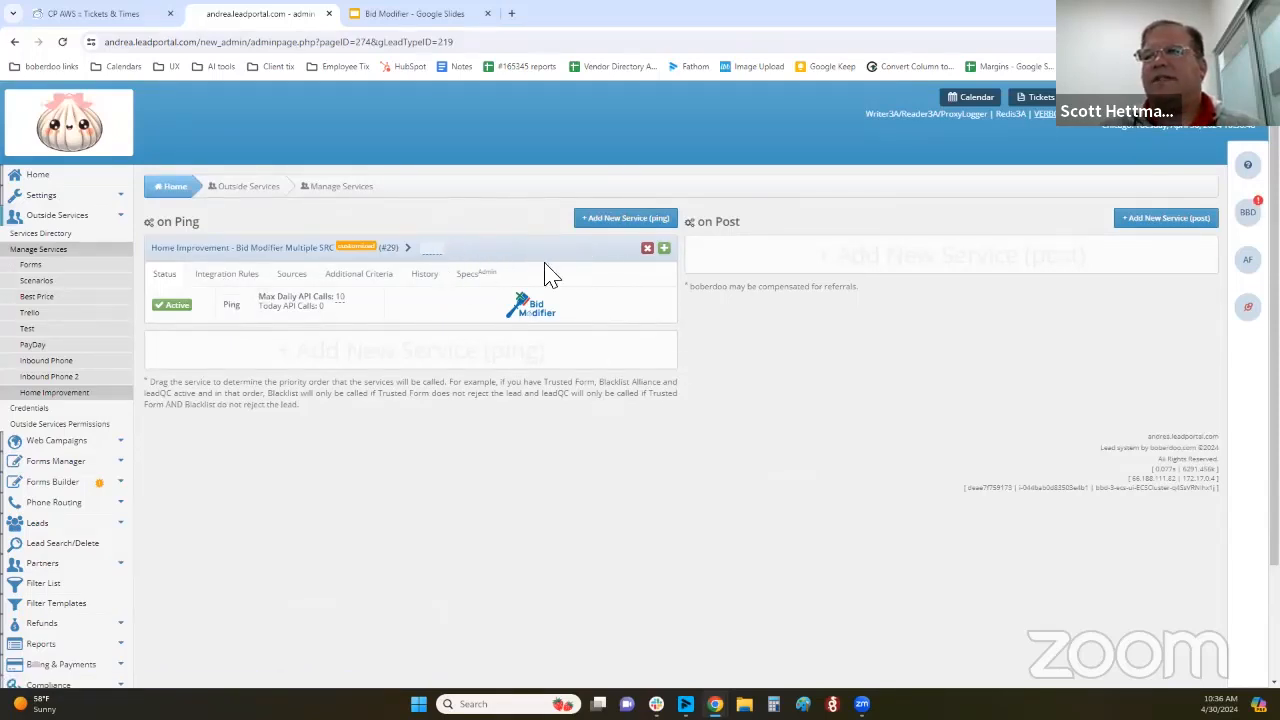
click(431, 251)
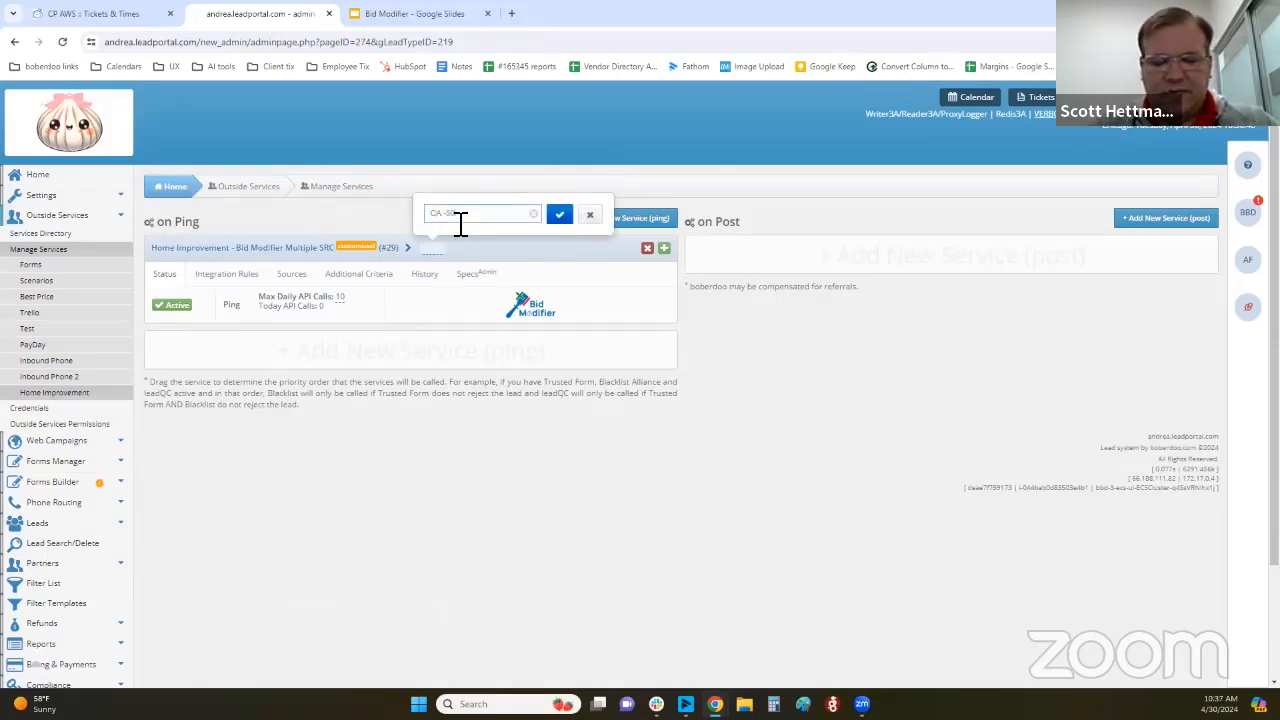
key(Return)
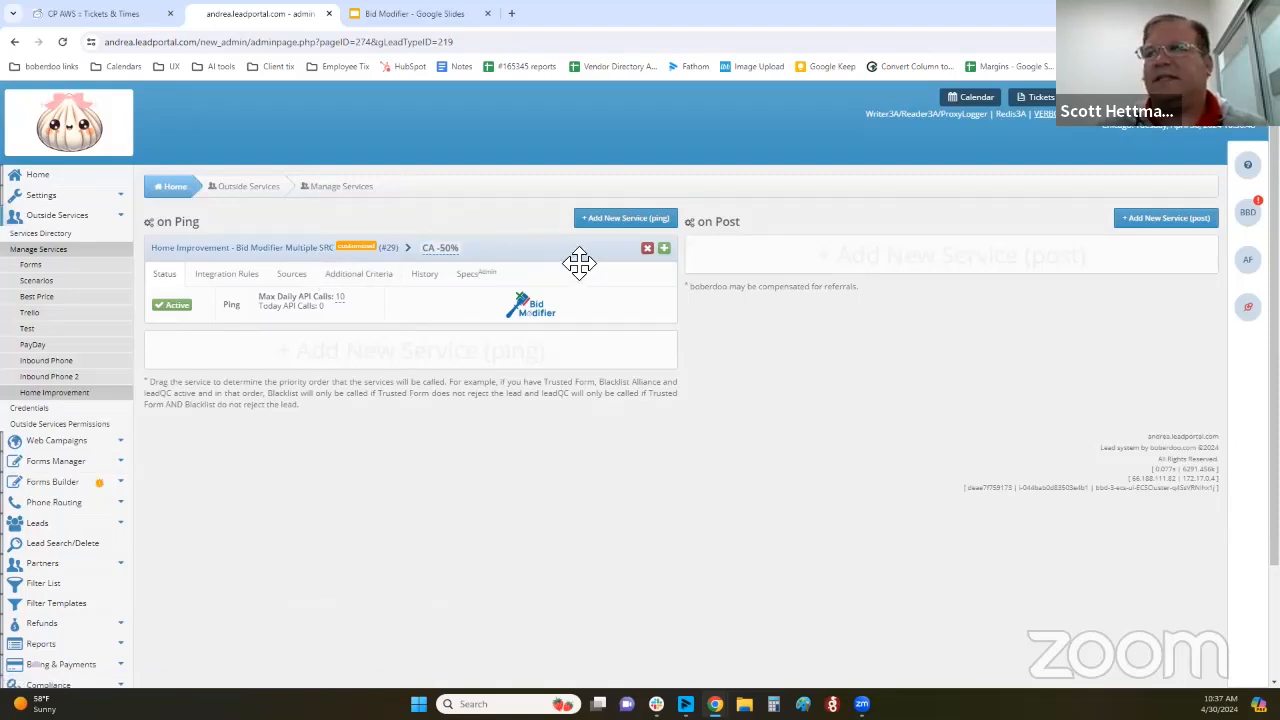
click(664, 250)
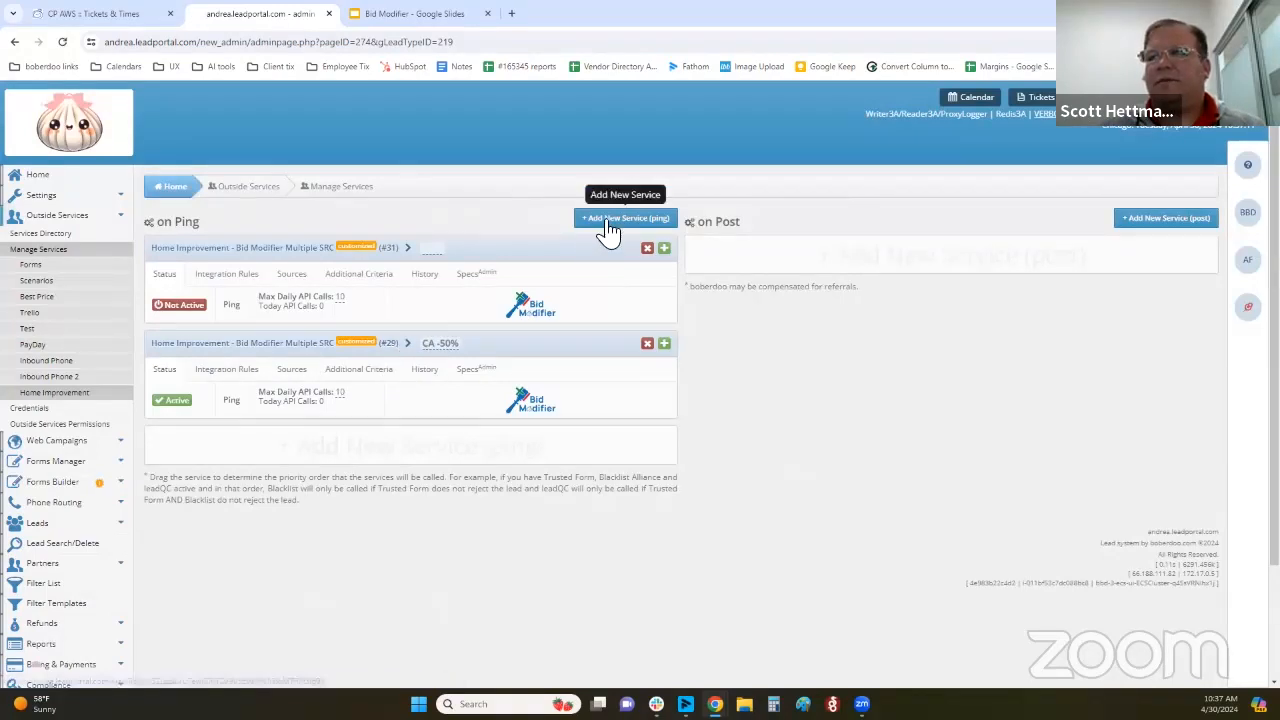
Set the adjustment to 25% in the integration rules of the service labelled "CA -50%" and update the rules
click(250, 369)
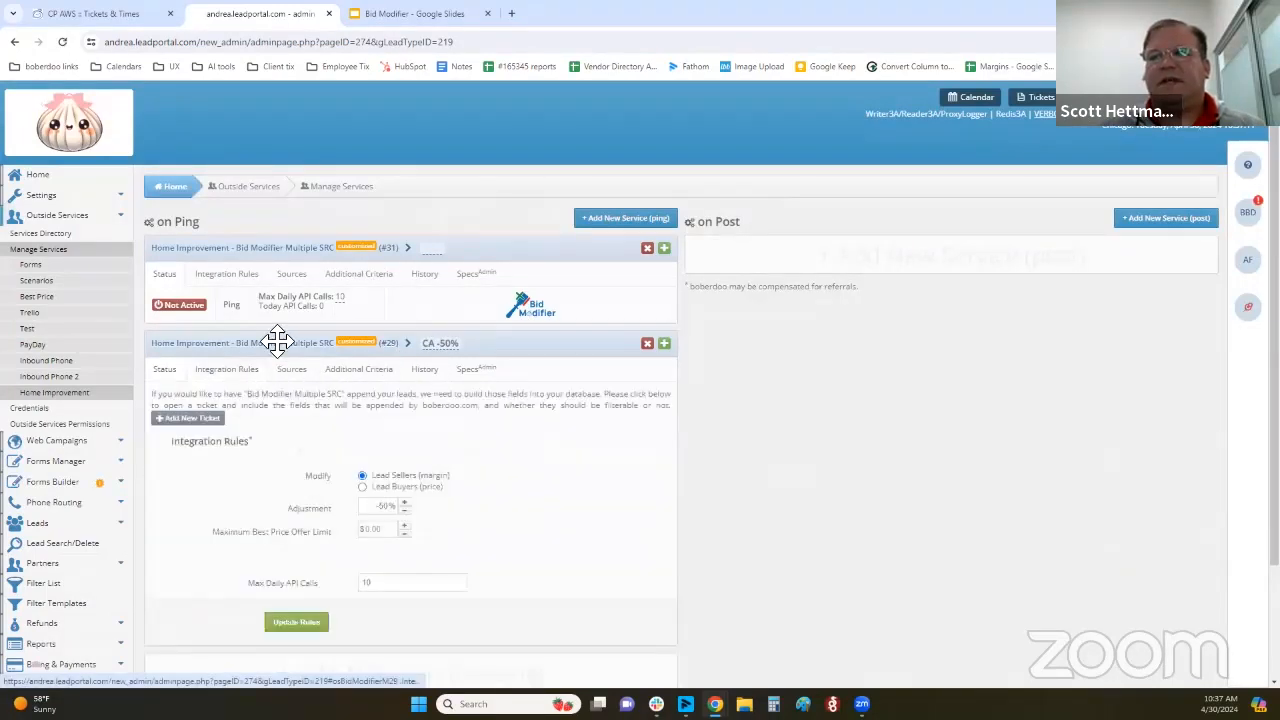
scroll(280, 336, down, 2)
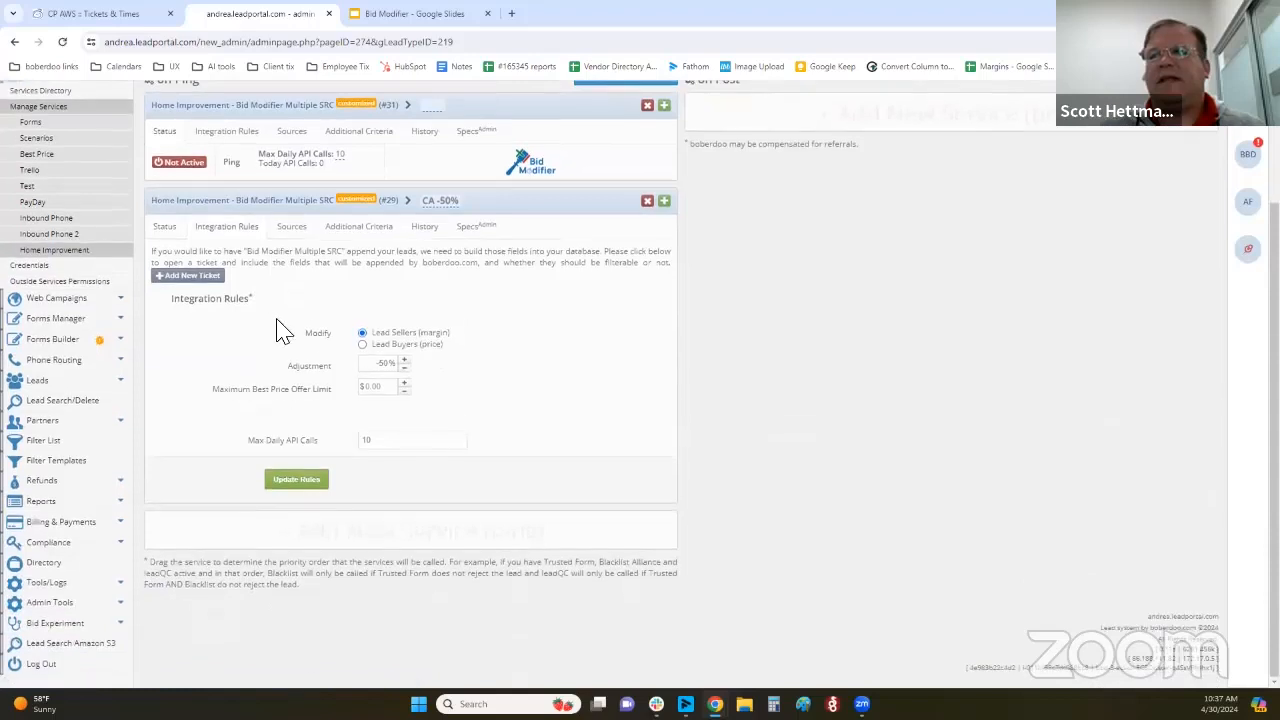
double_click(367, 370)
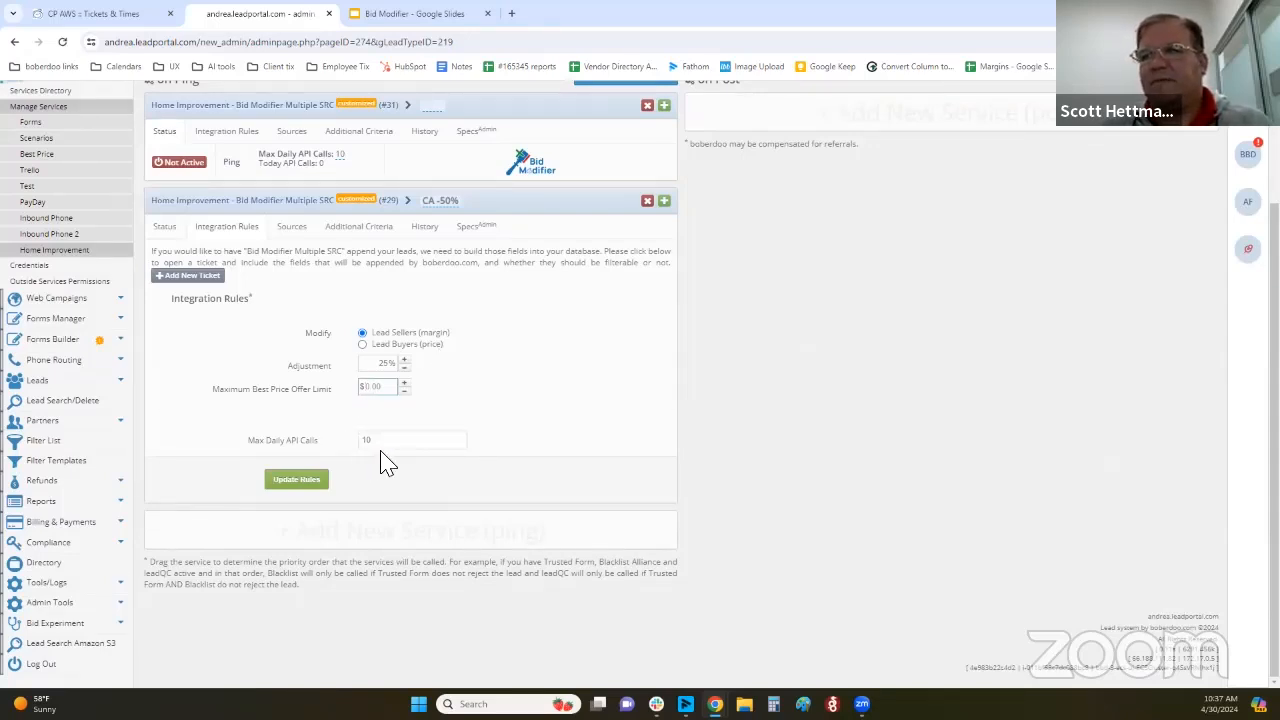
click(282, 483)
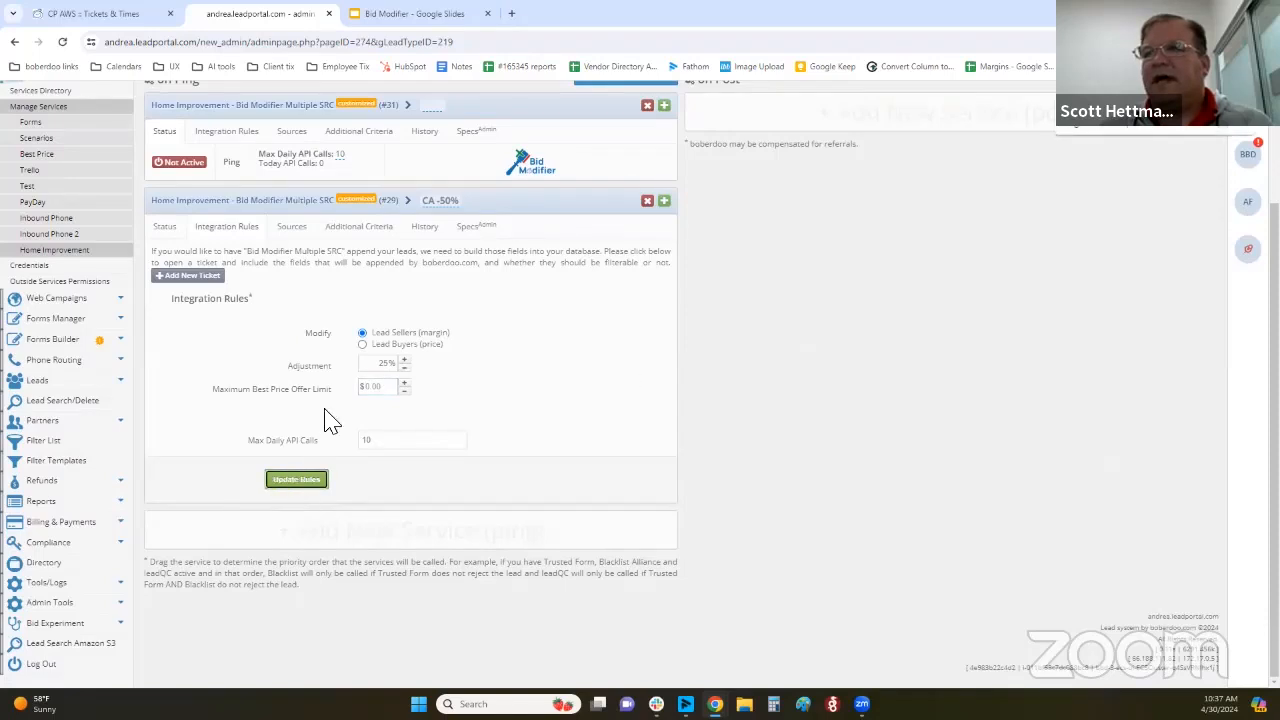
Check the sources of the service labelled "CA -50%" and disable the State filter in its additional criteria
click(291, 226)
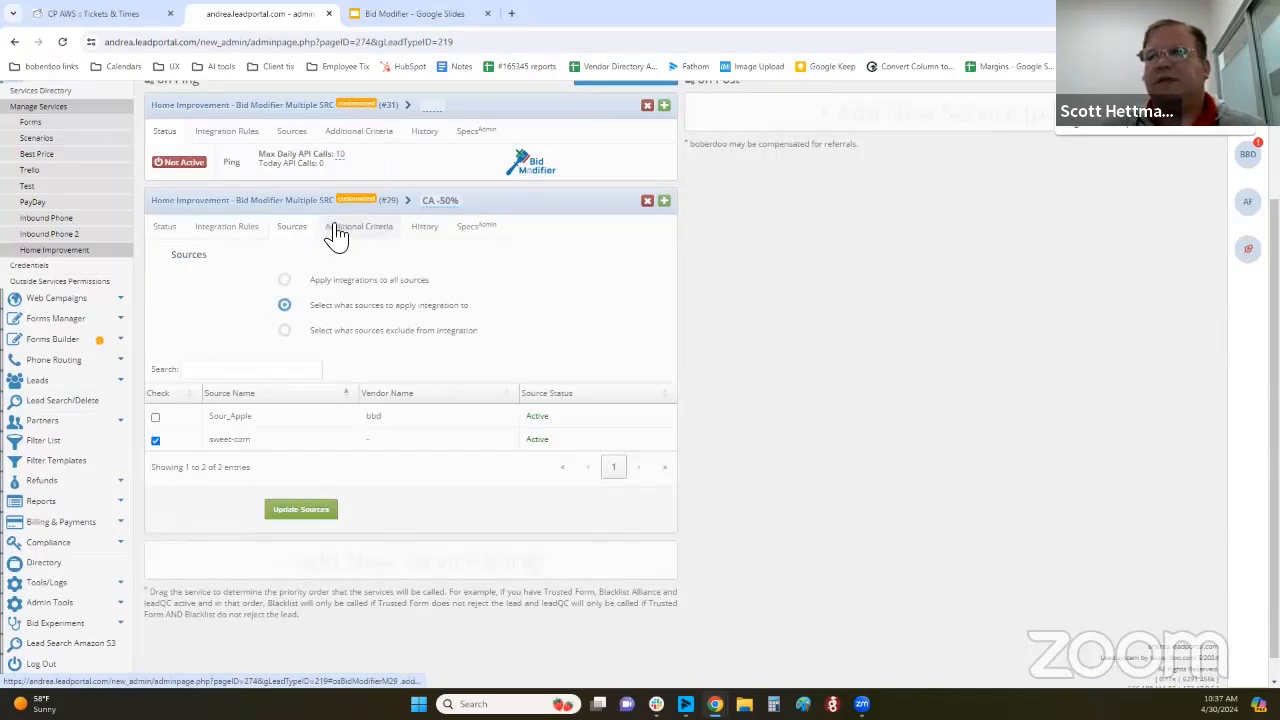
click(335, 230)
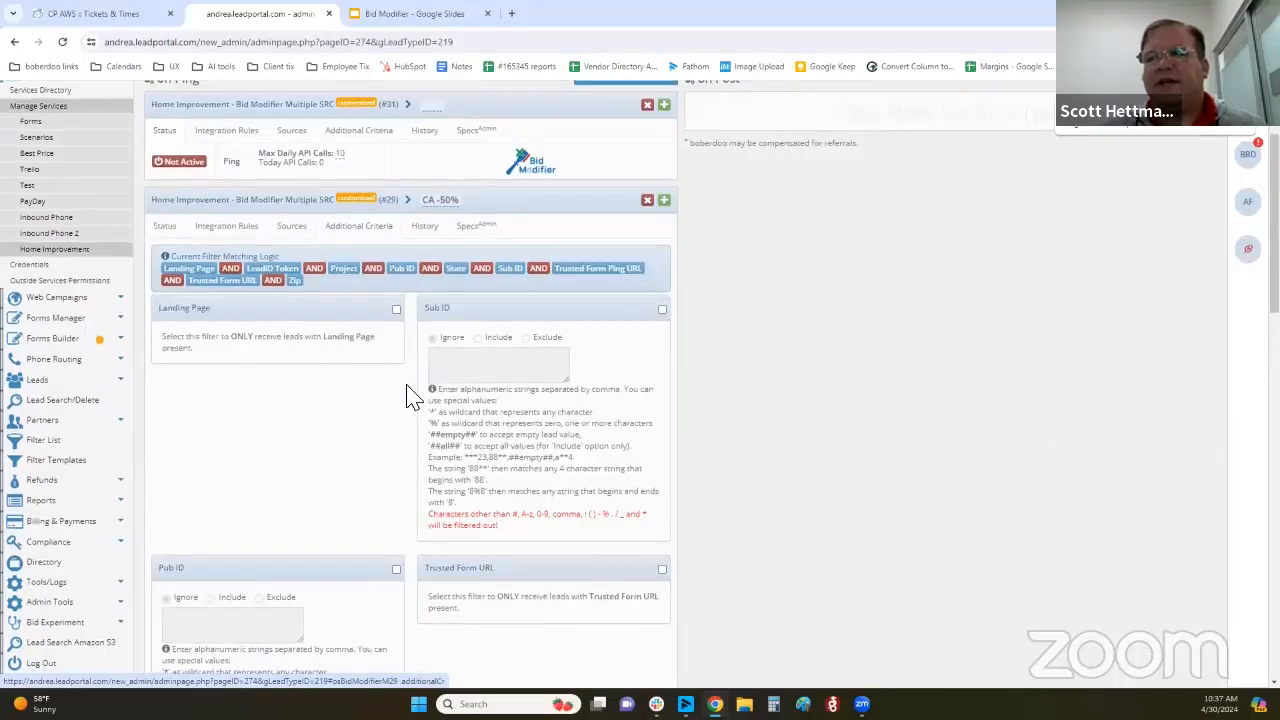
scroll(430, 395, down, 4)
scroll(405, 397, down, 2)
click(396, 312)
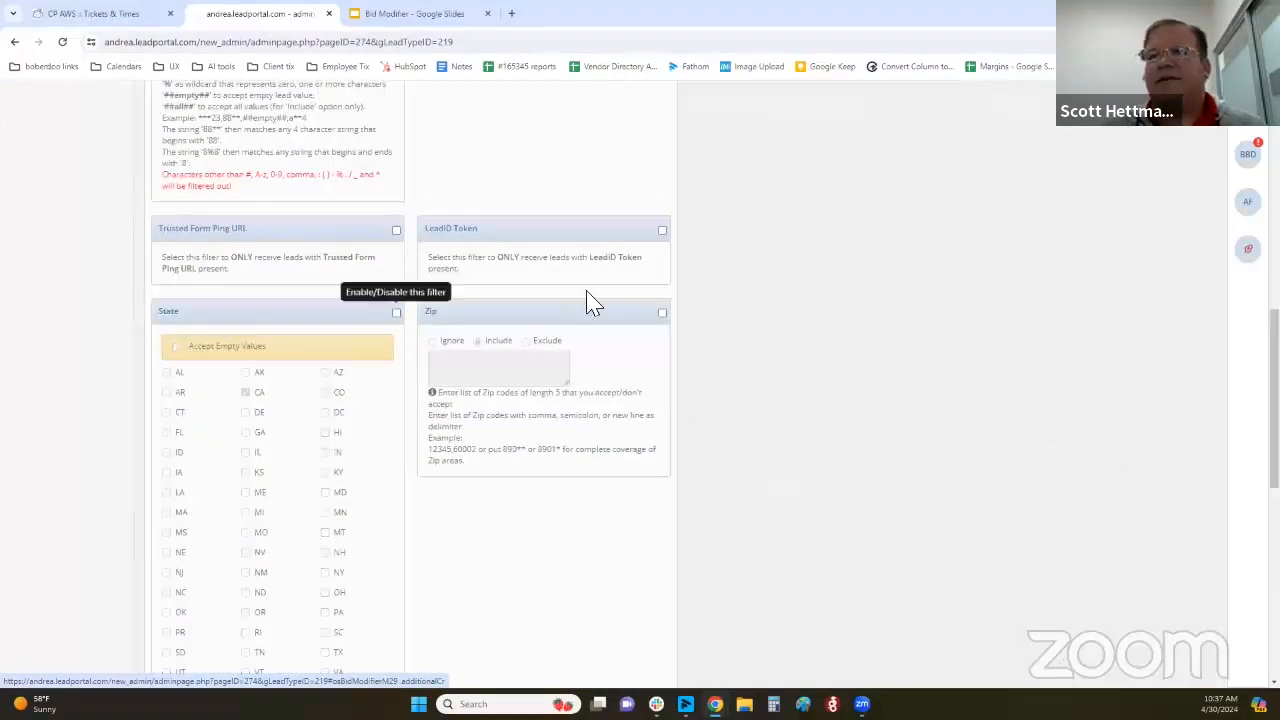
Enable the Sub ID filter in the additional criteria of the "CA -50%" service, set to include 12345
scroll(795, 297, up, 6)
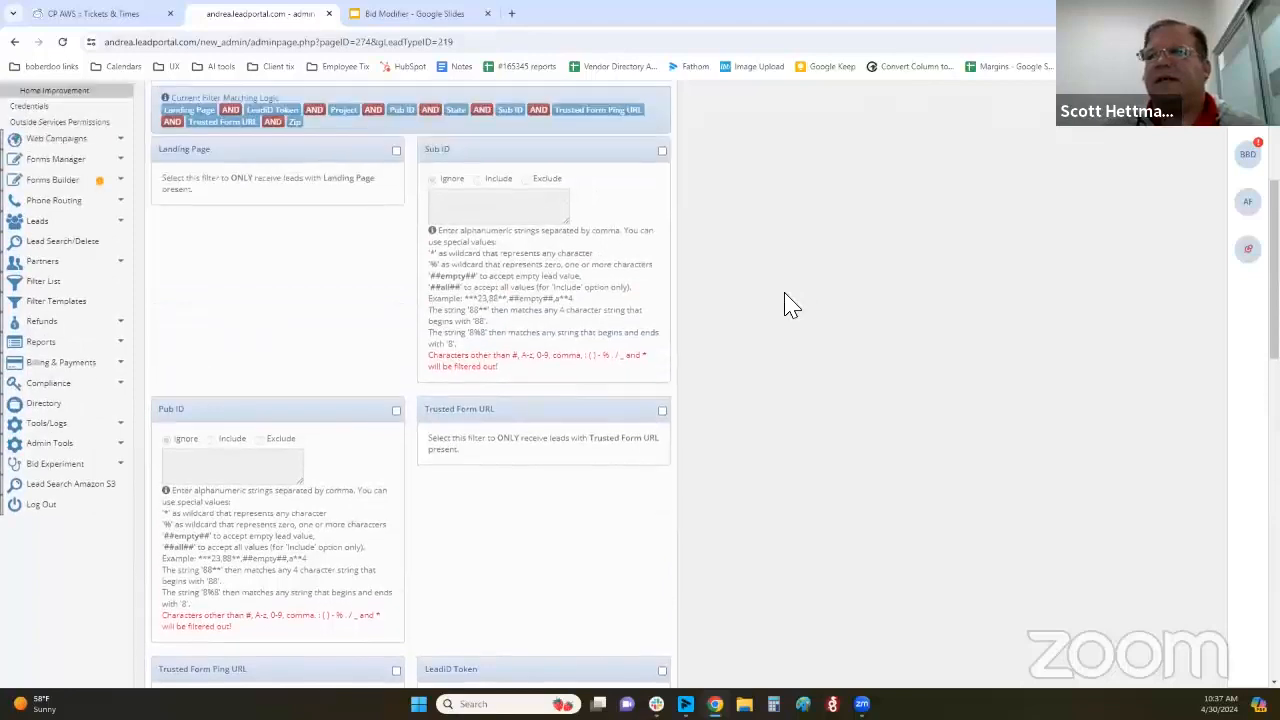
click(661, 243)
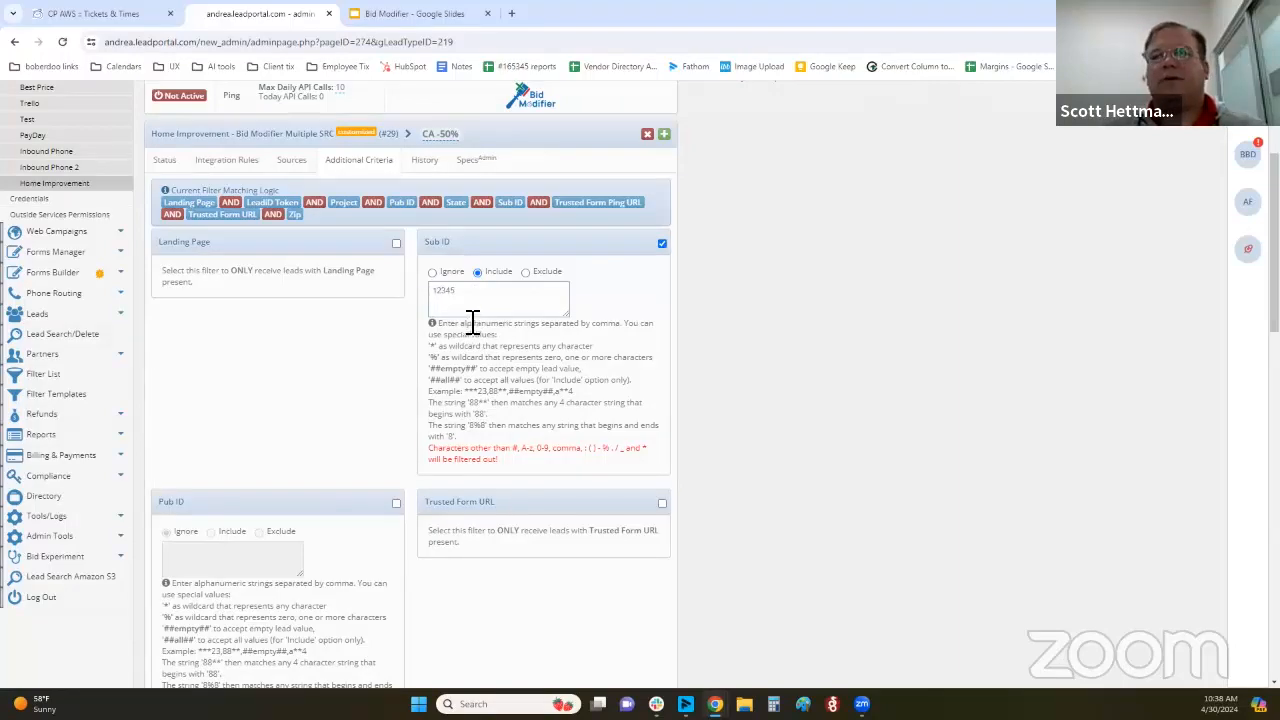
scroll(350, 320, down, 10)
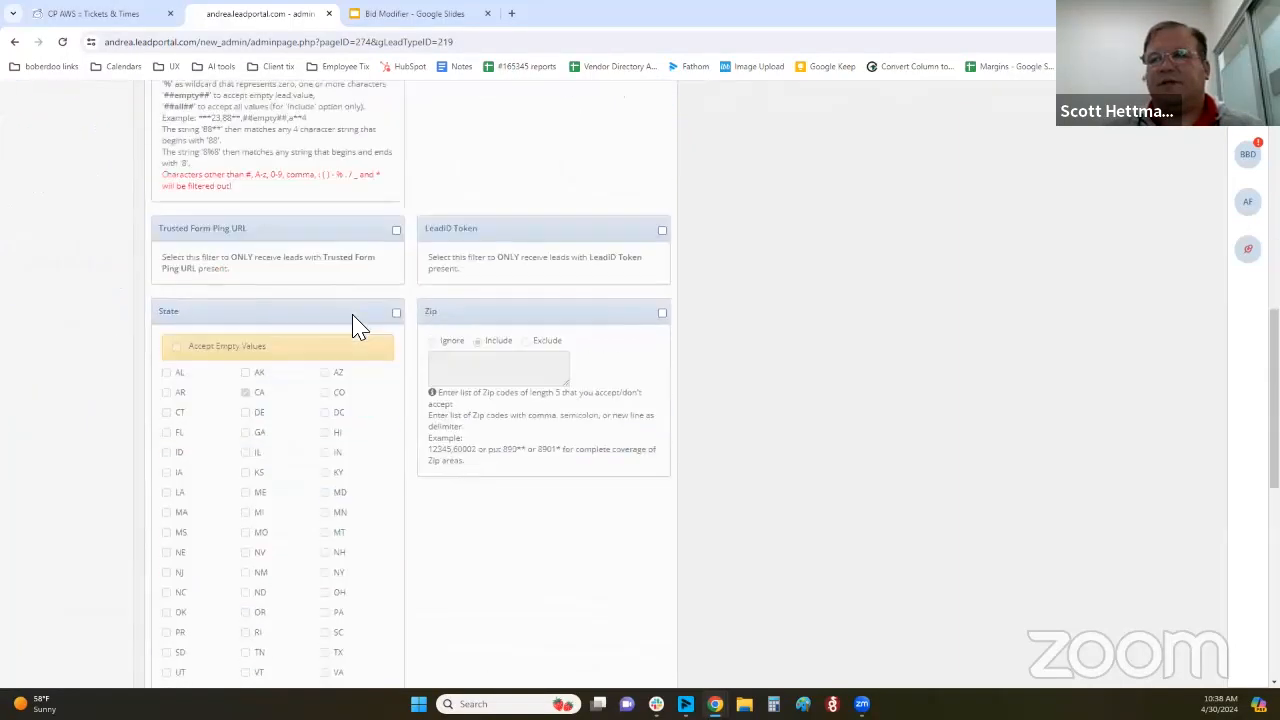
scroll(365, 338, down, 3)
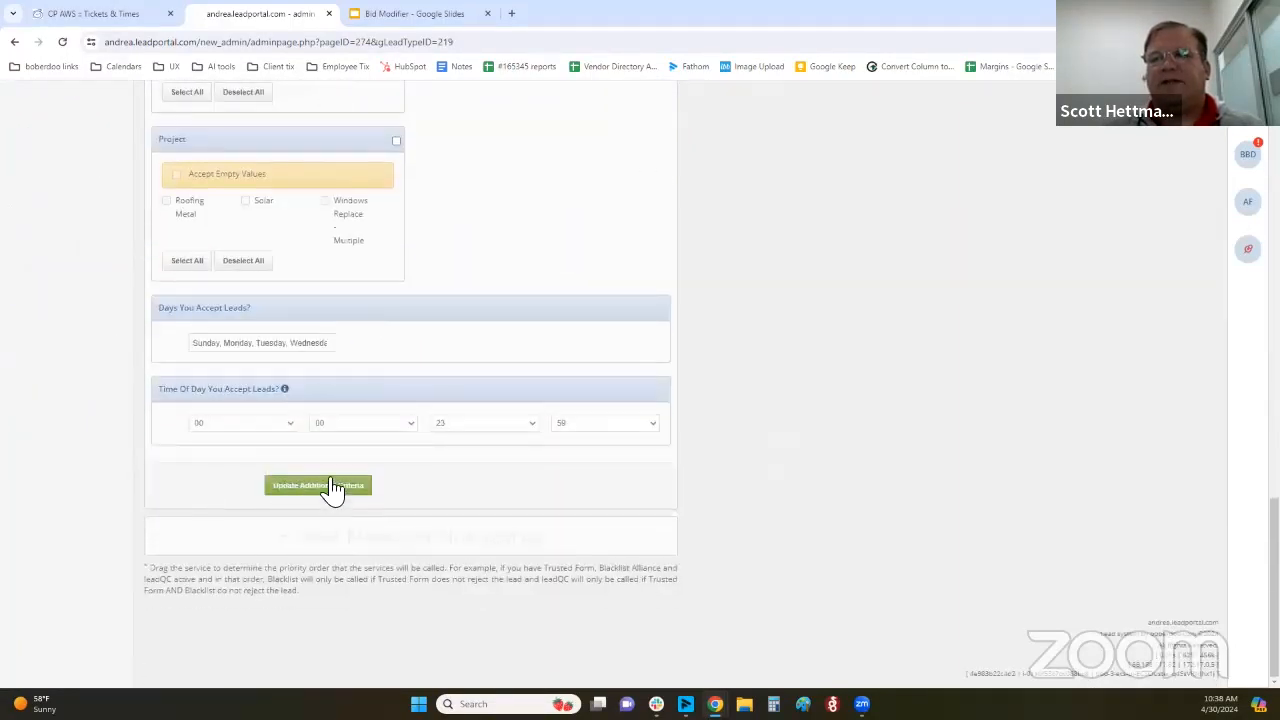
Review the integration rules of the unlabelled duplicate service #31 and return both services to their status view
scroll(700, 318, up, 5)
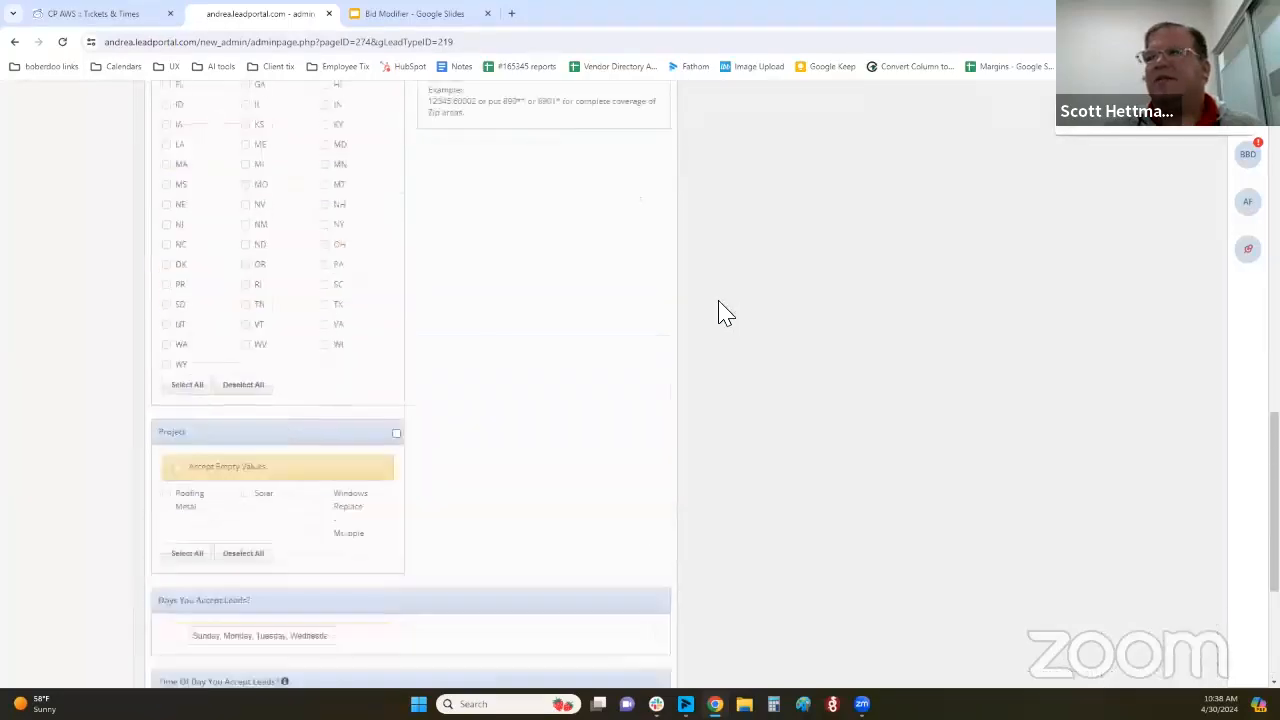
scroll(585, 293, up, 10)
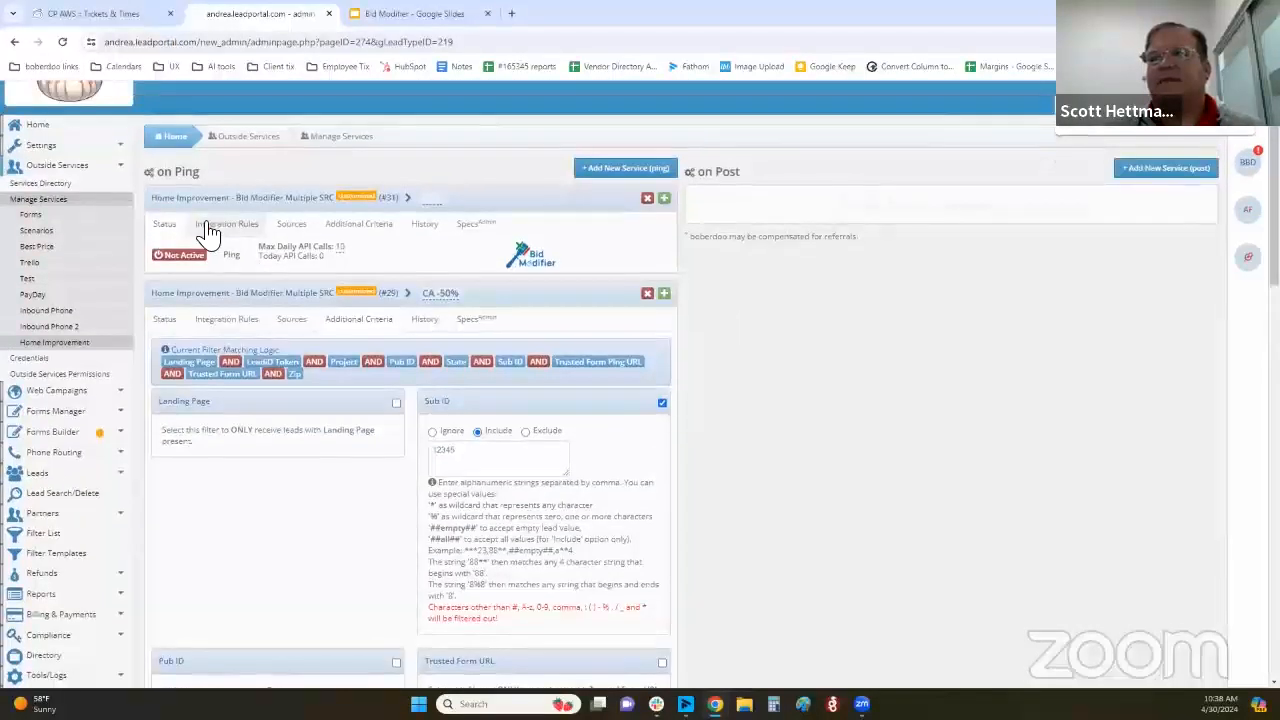
click(214, 225)
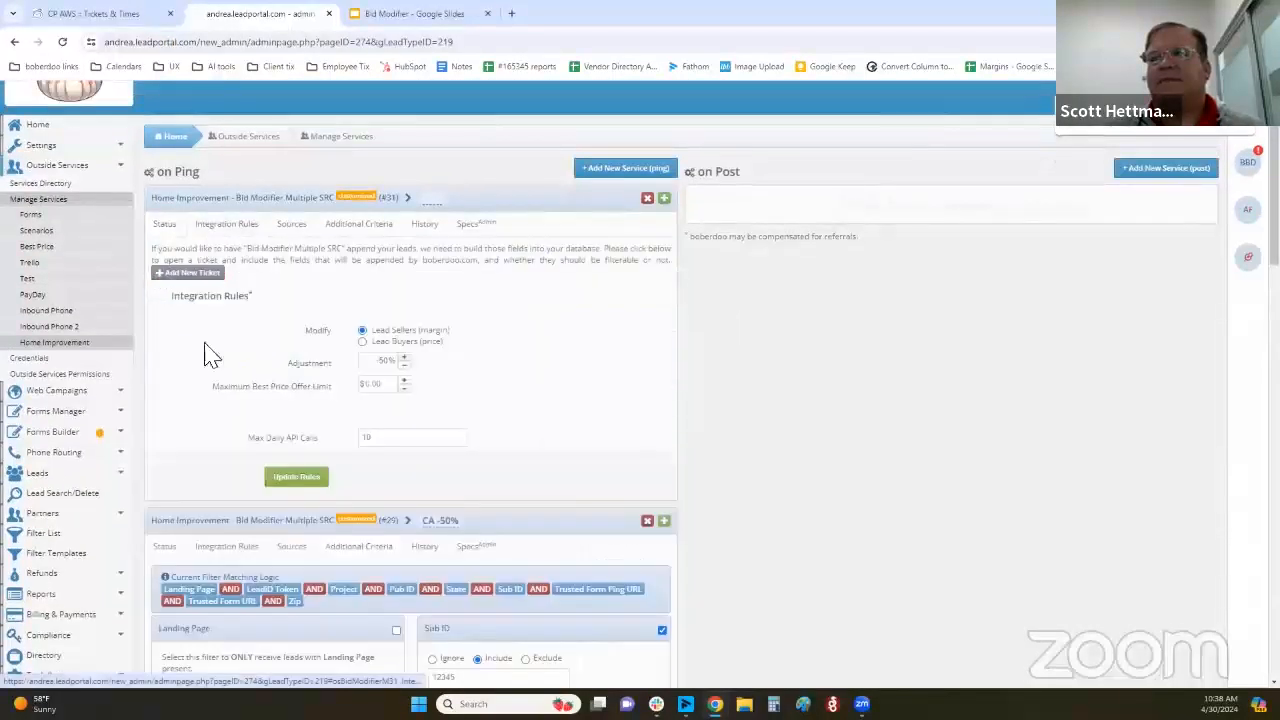
click(164, 224)
click(170, 320)
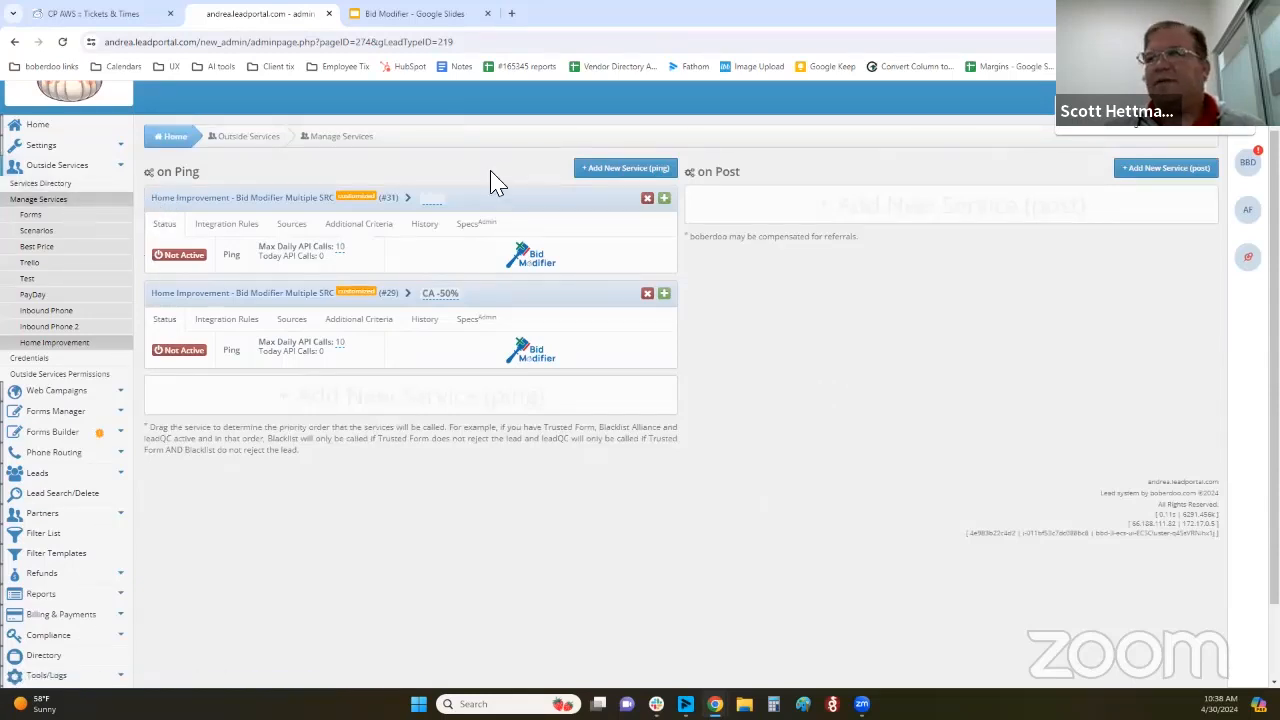
Start a new Bid Modifier Multiple SRC ping service for Home Improvement and apply the integration to all sources
click(612, 170)
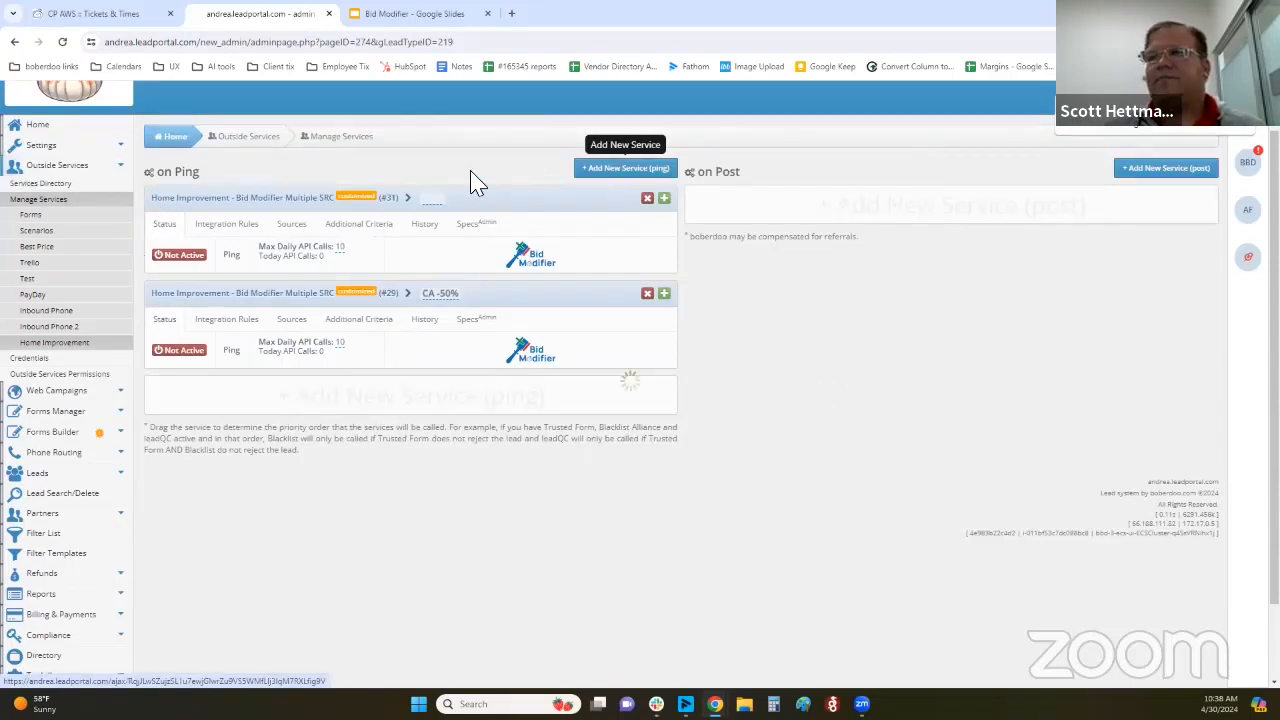
click(565, 292)
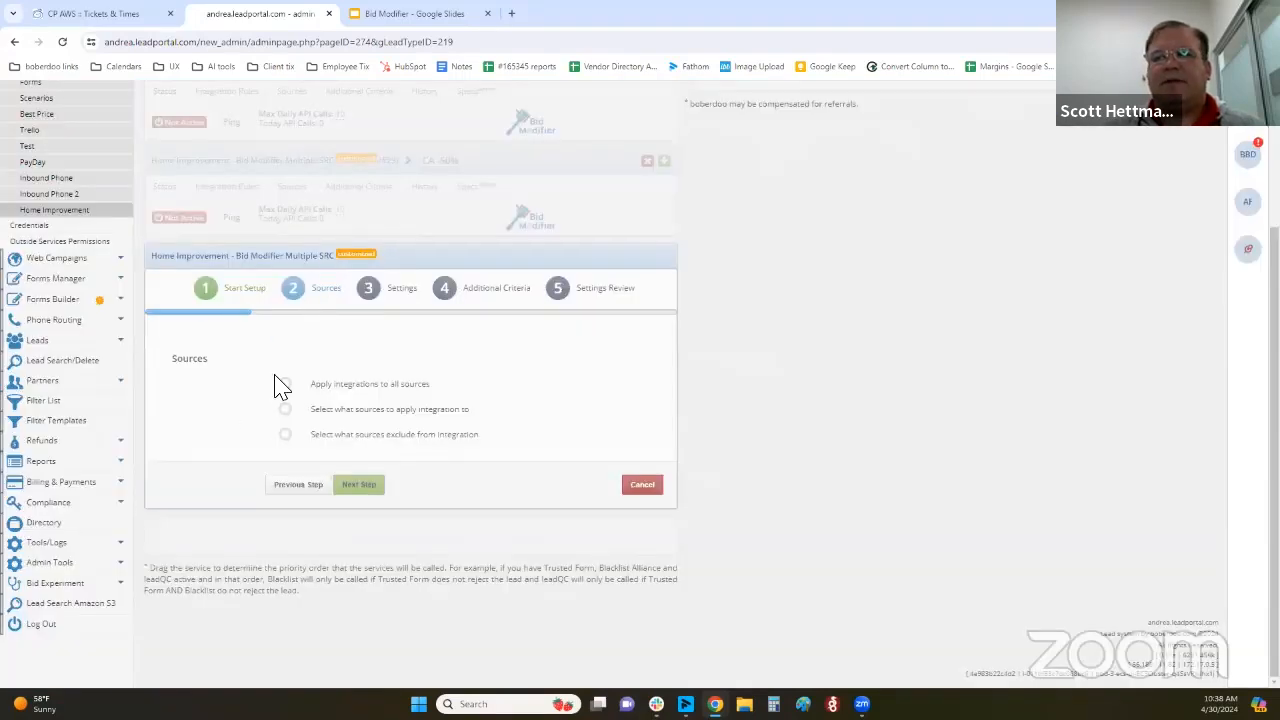
drag(432, 384, 331, 397)
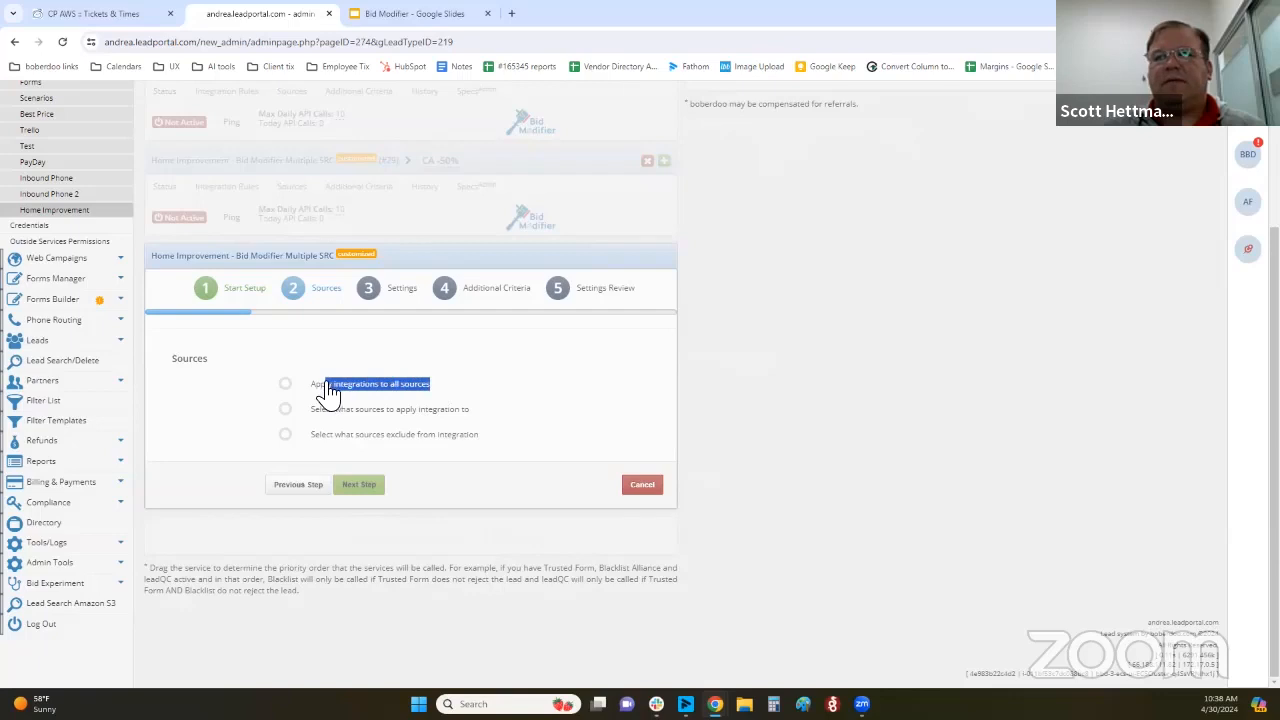
click(285, 384)
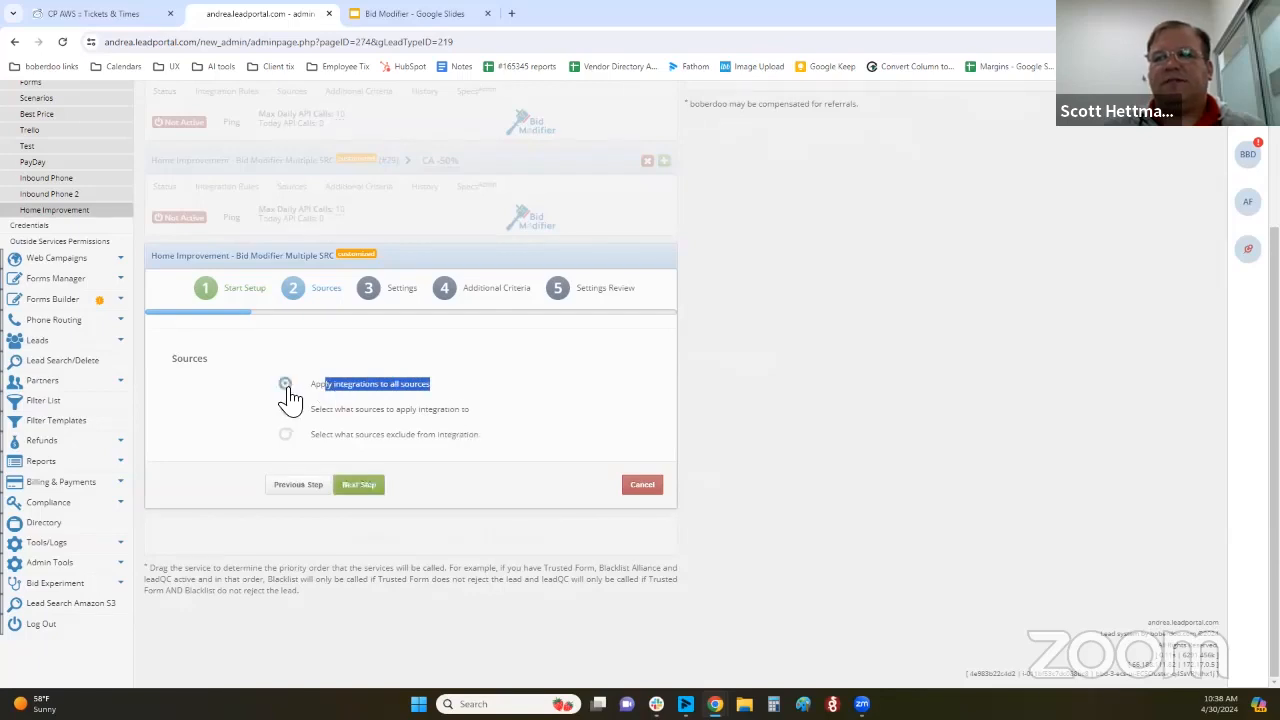
click(360, 485)
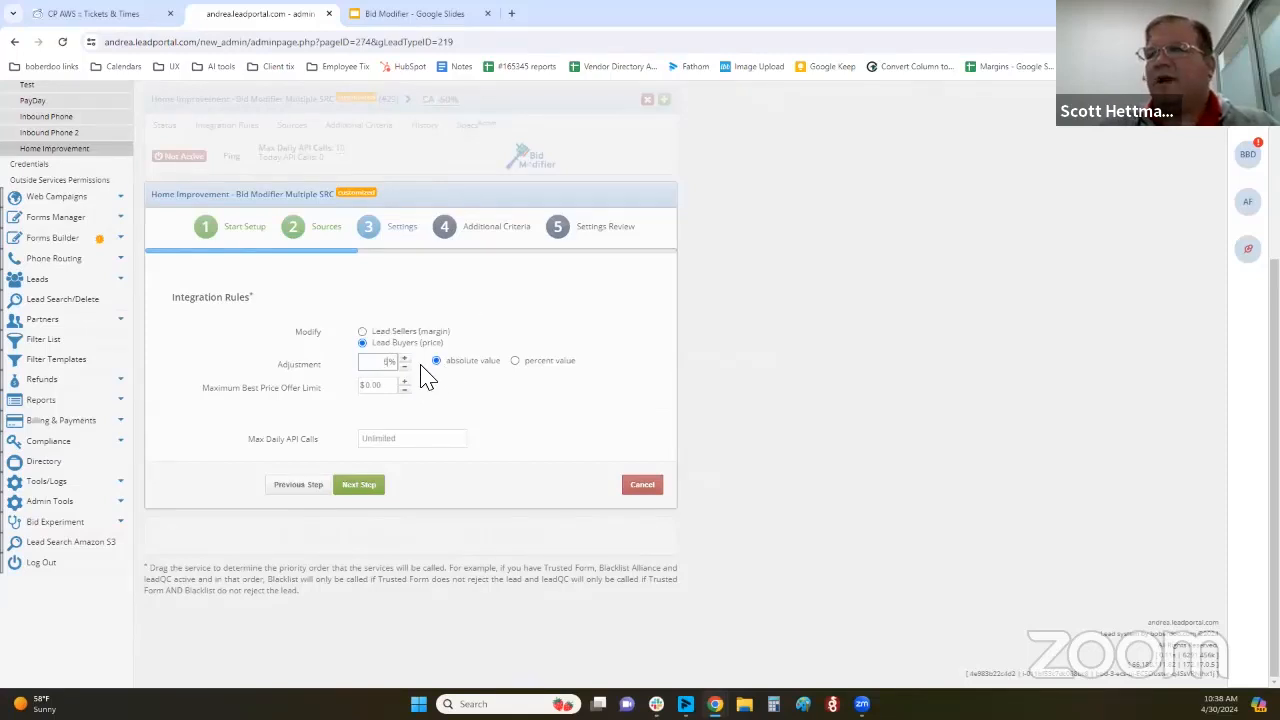
Set the rules to modify Lead Buyers (price) by 50% as a percent value, with a $100 best price offer limit and 10 daily API calls
click(514, 361)
drag(382, 366, 403, 368)
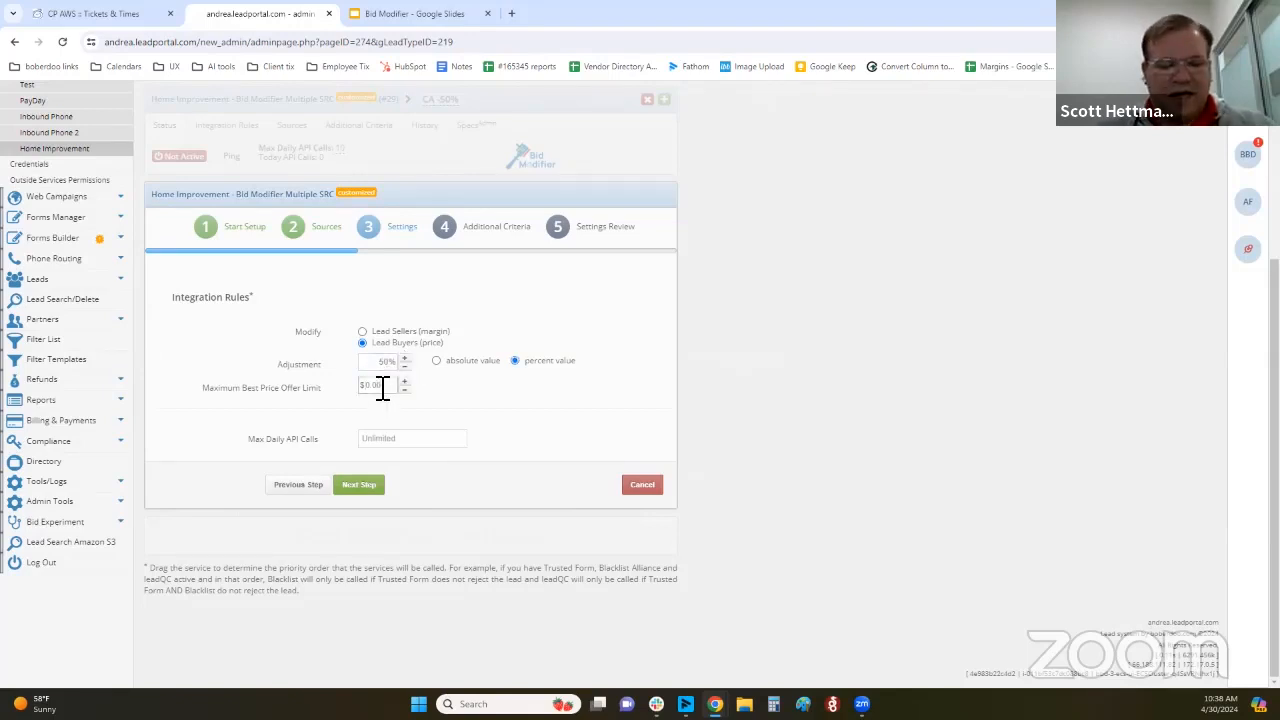
key(Tab)
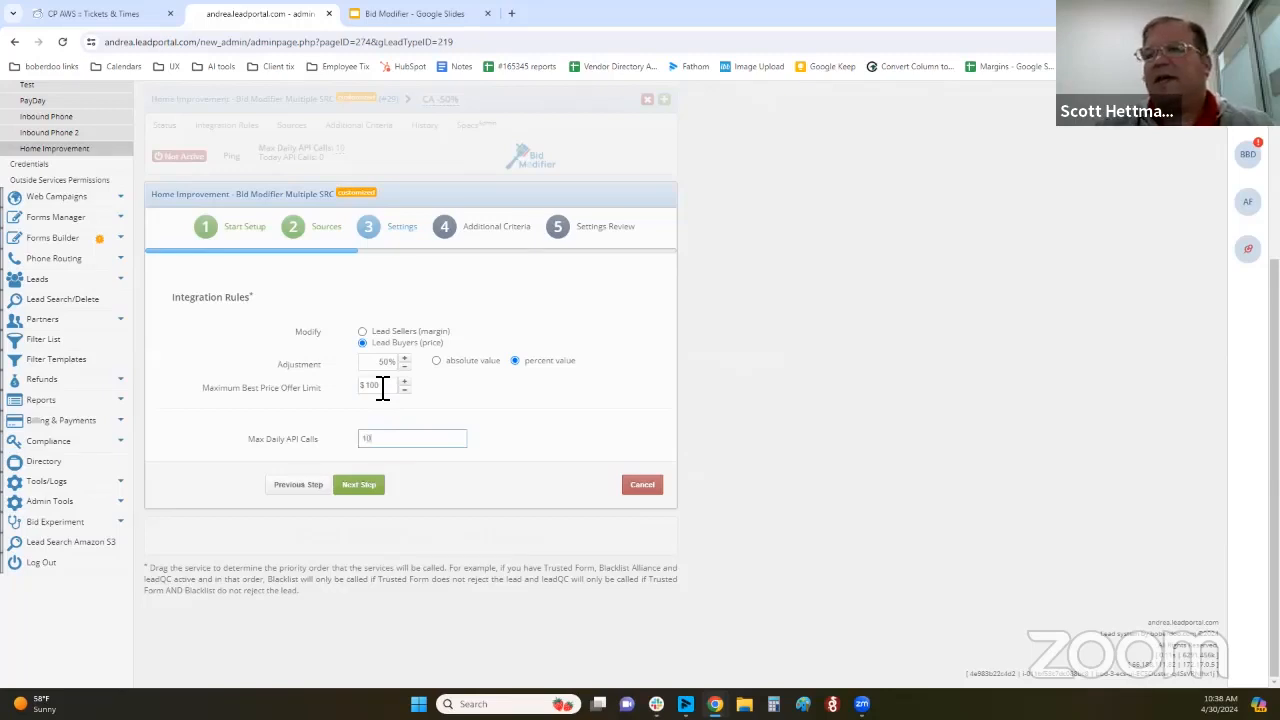
key(Tab)
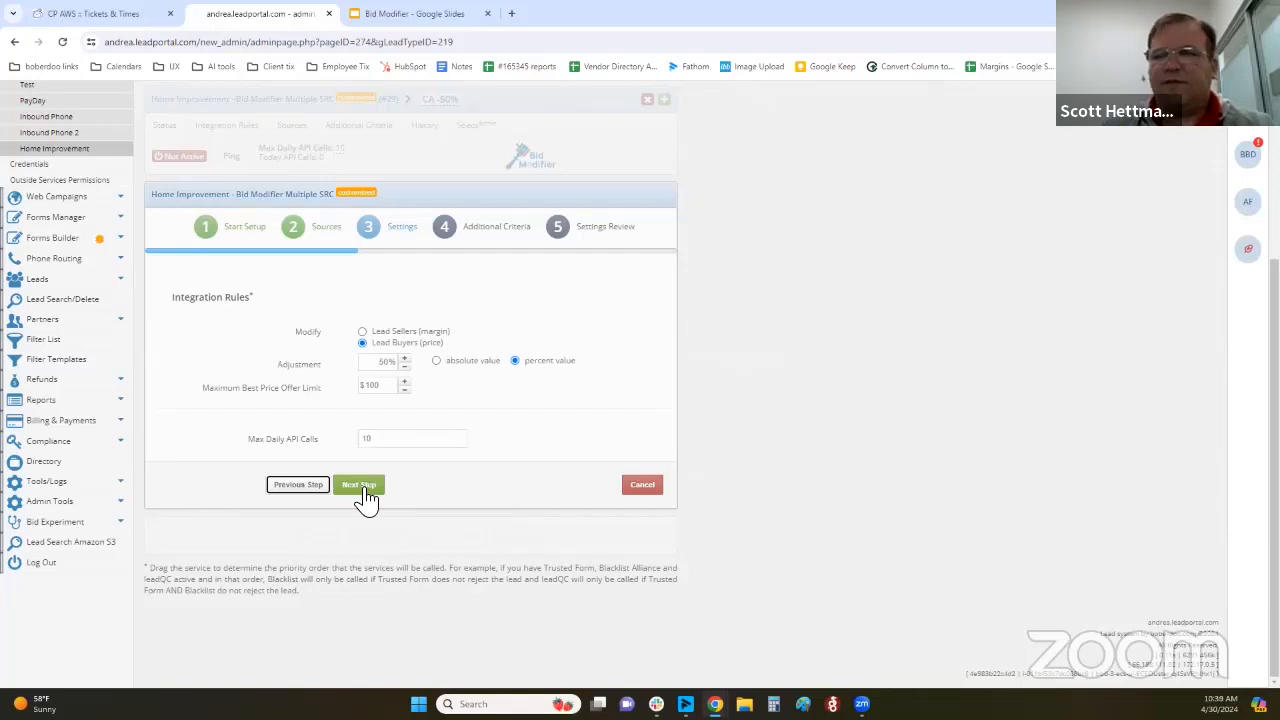
click(359, 485)
Enable the Sub ID filter in the new service's additional criteria and include the value XYZ
scroll(360, 497, down, 1)
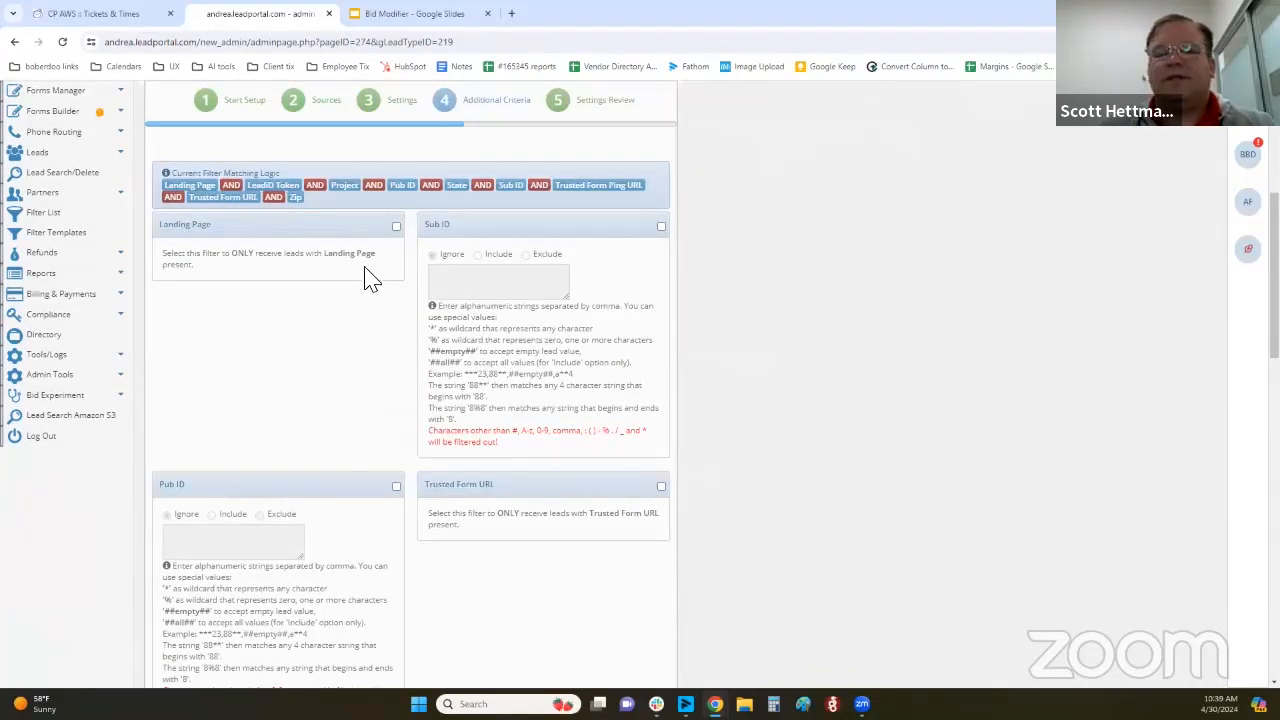
triple_click(440, 224)
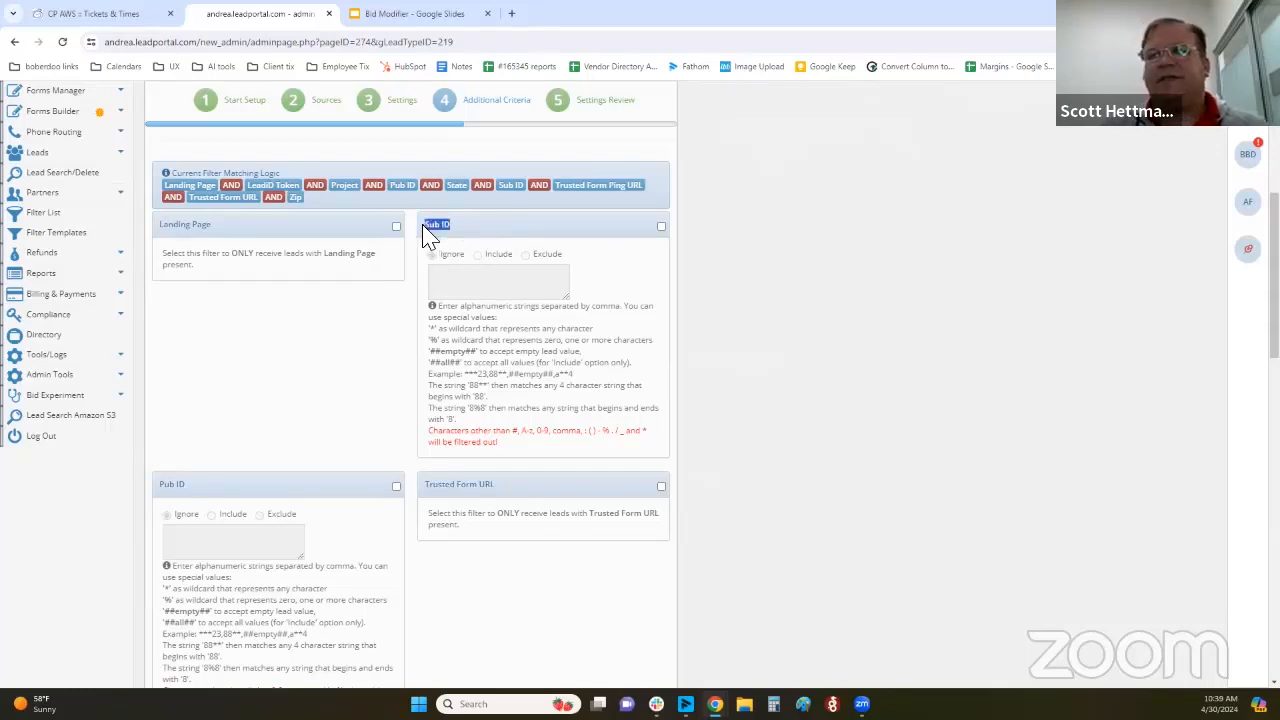
click(661, 226)
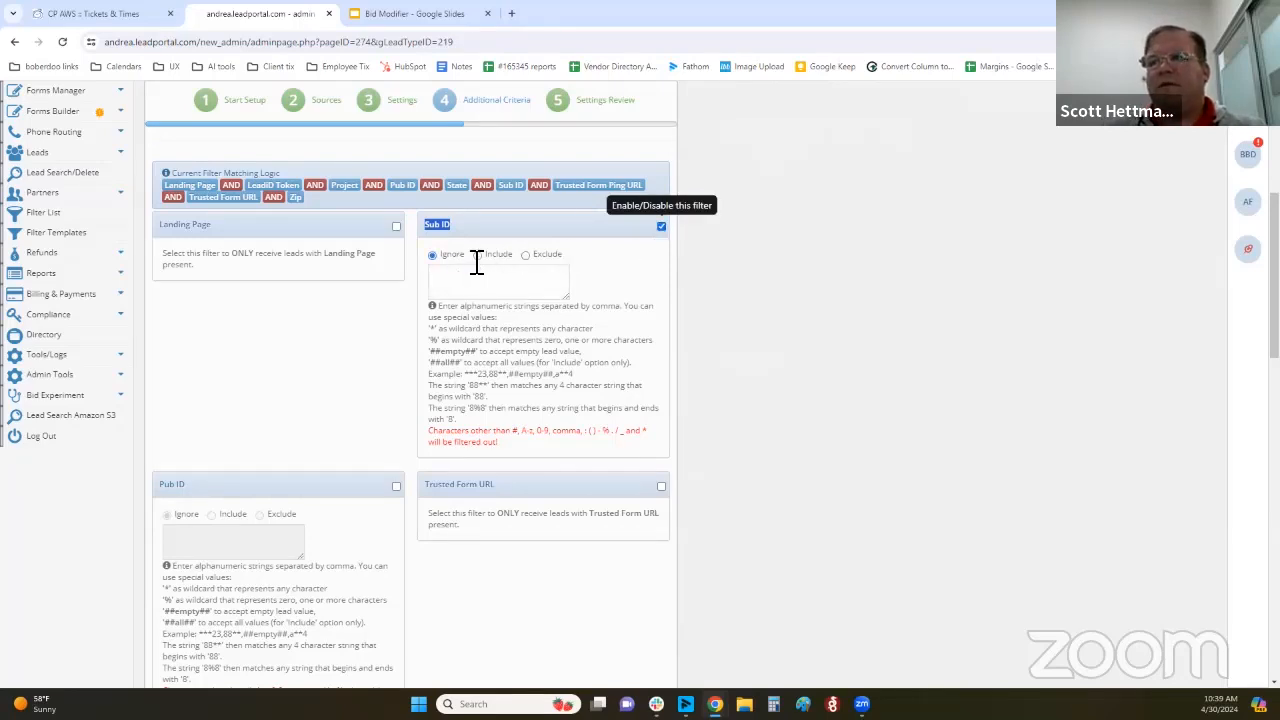
click(478, 255)
click(481, 280)
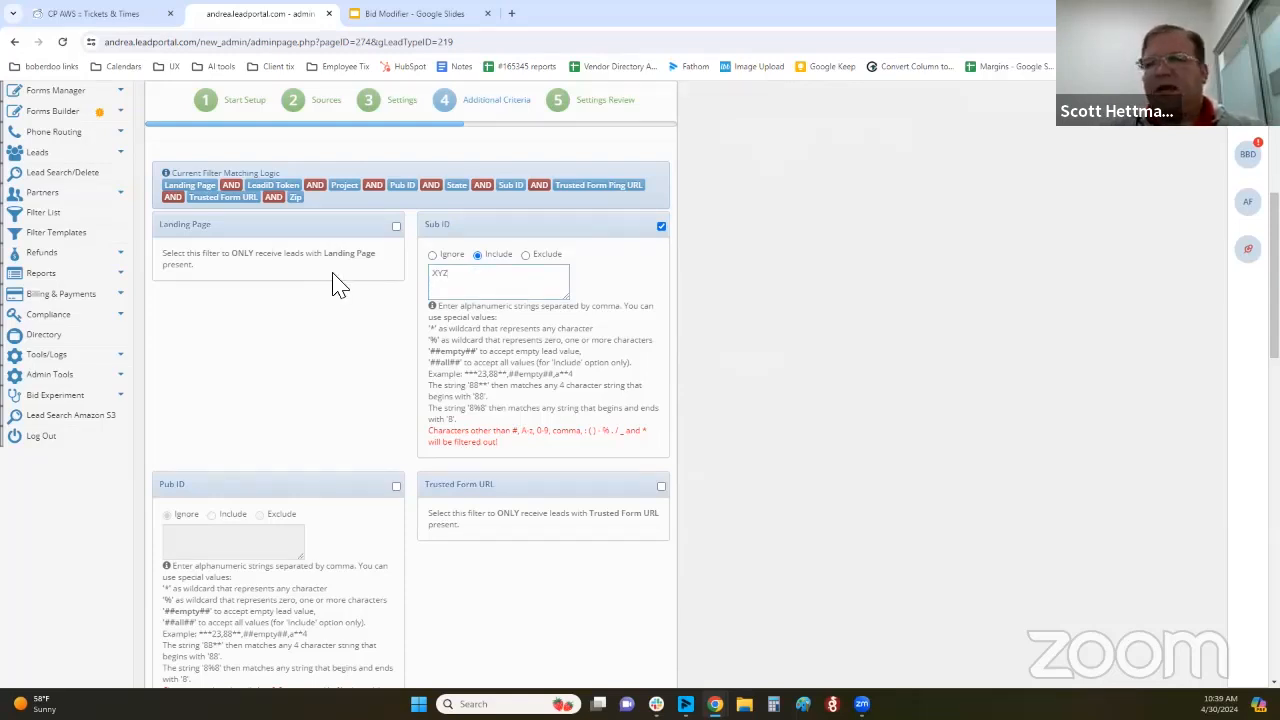
Leave the remaining criteria at their defaults, proceed to the settings review, and save the new service without activating it
scroll(345, 280, down, 2)
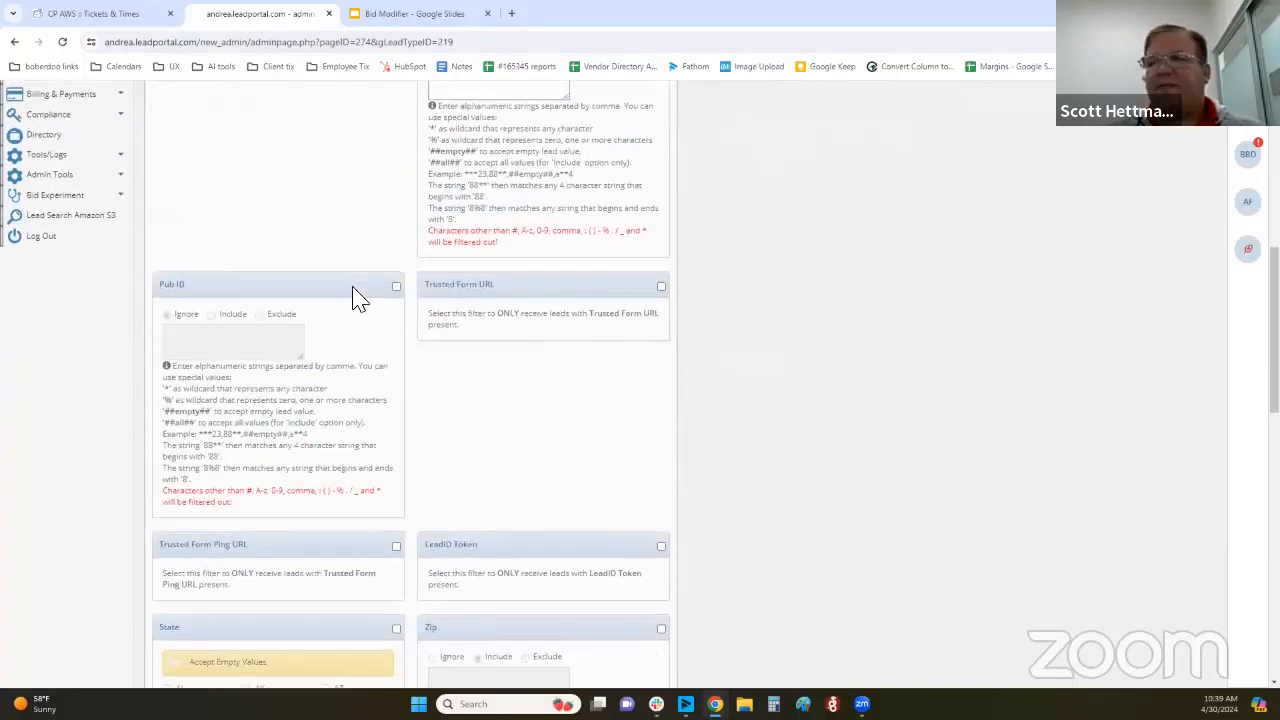
scroll(360, 290, down, 2)
scroll(367, 280, down, 4)
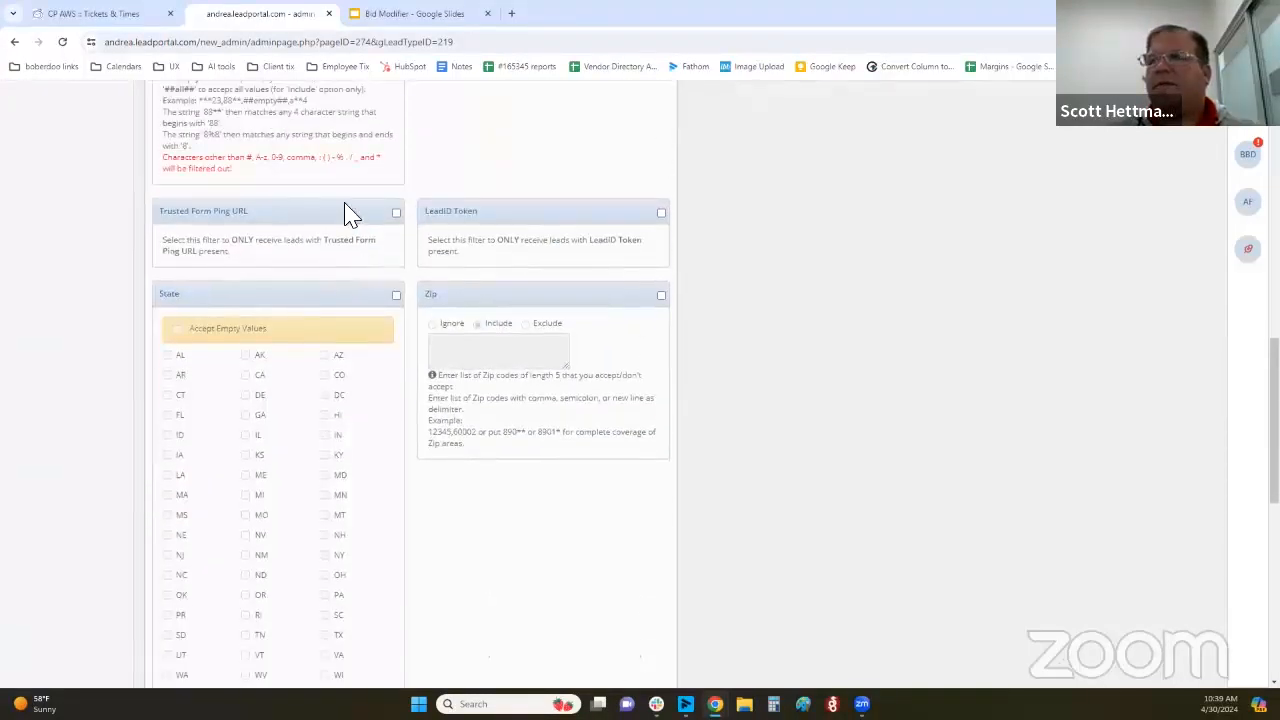
scroll(390, 278, down, 3)
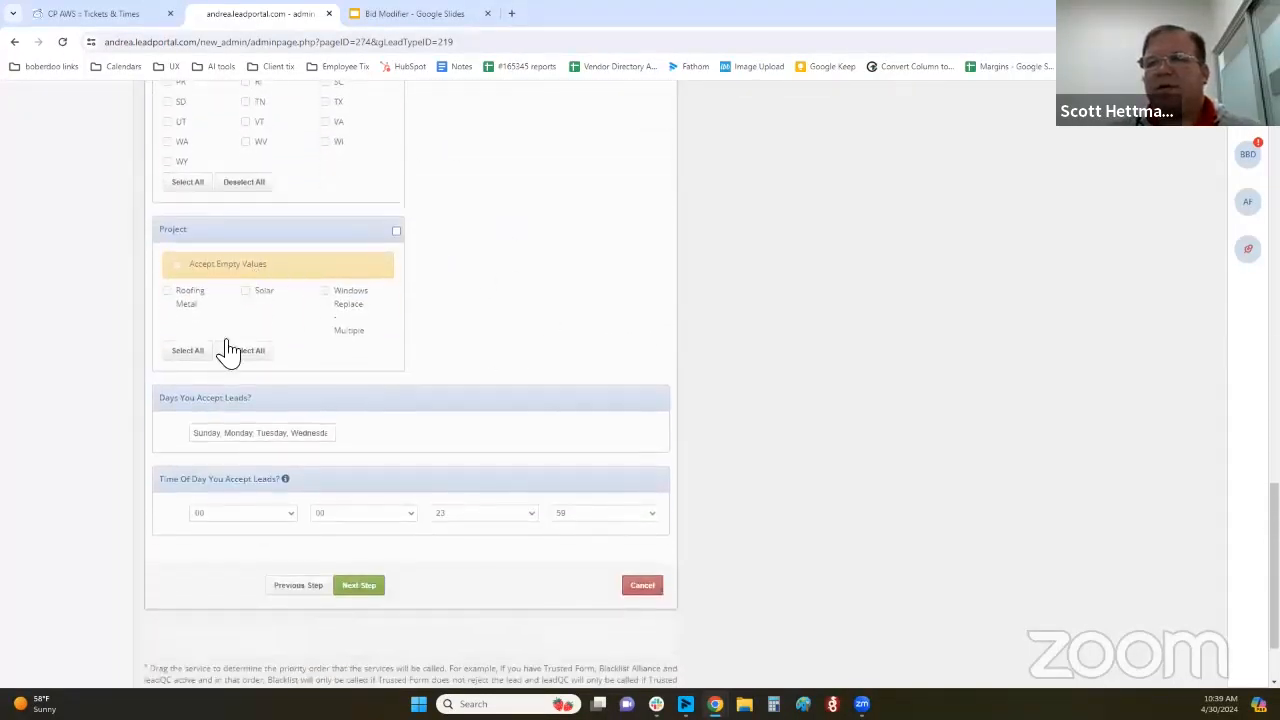
click(360, 586)
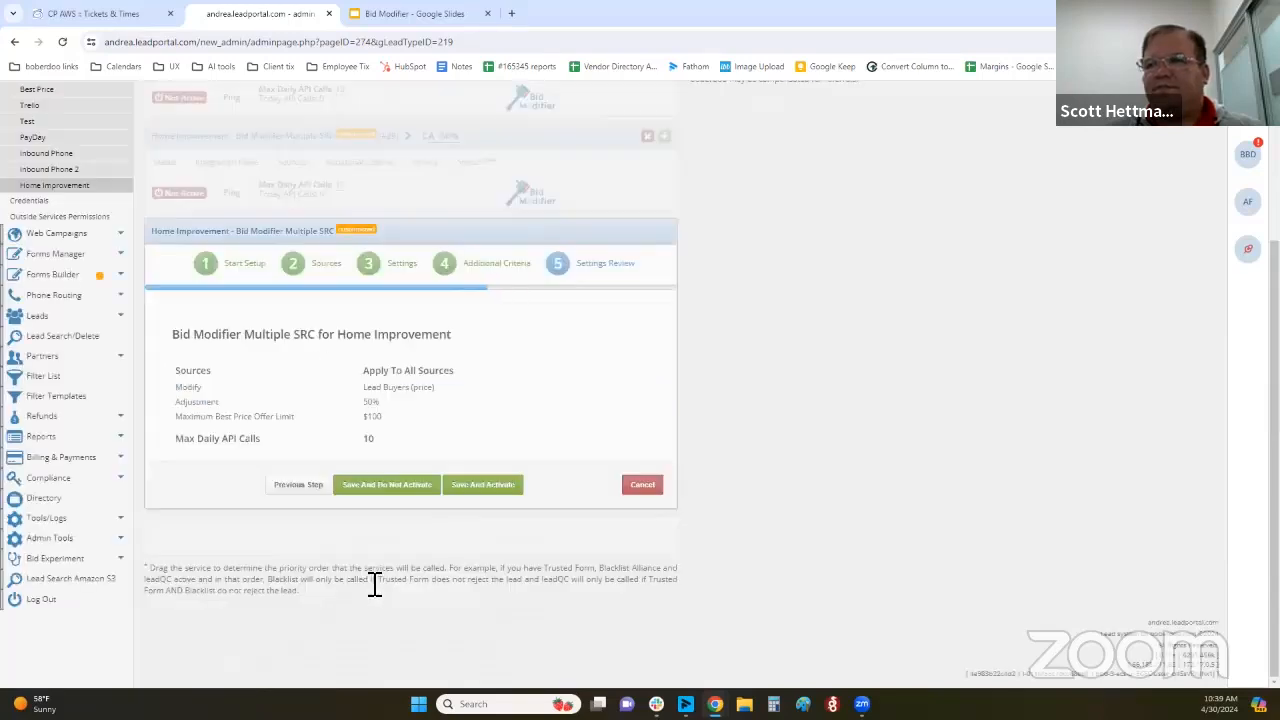
click(414, 486)
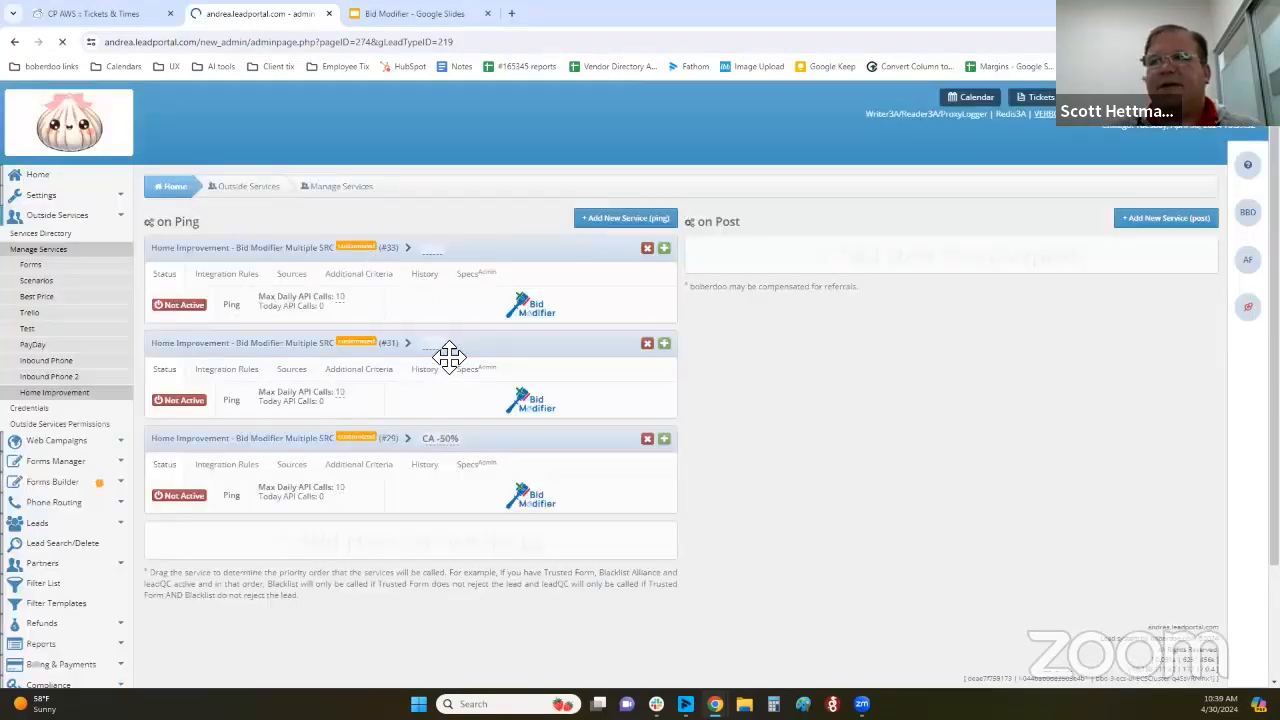
Label the newly saved Bid Modifier service #33 "+50% Sub IDs"
scroll(405, 314, down, 2)
scroll(443, 337, up, 2)
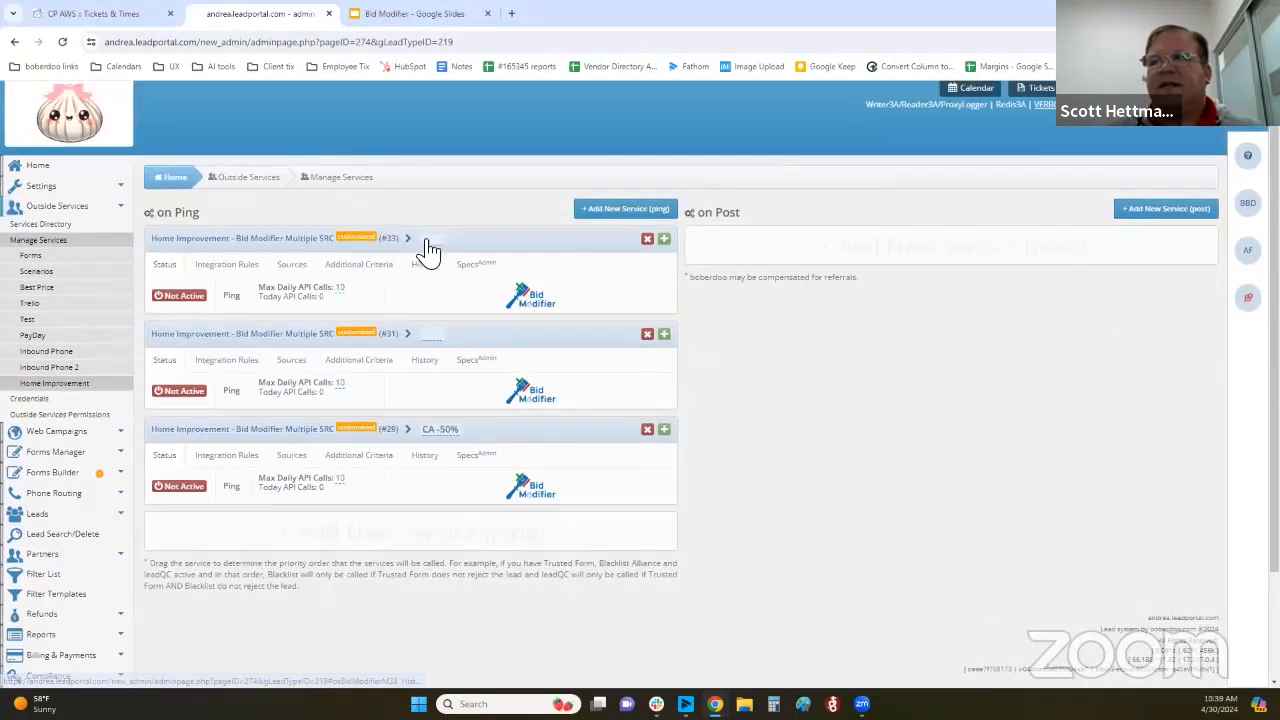
click(432, 242)
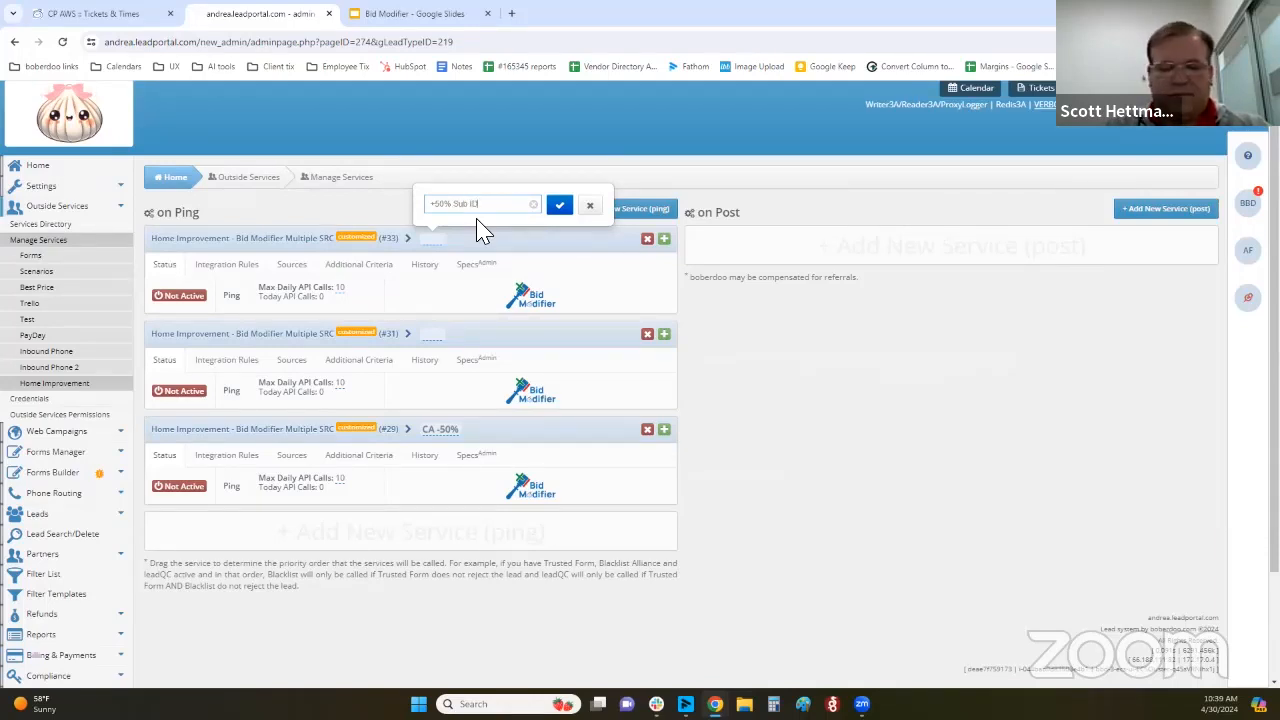
click(560, 205)
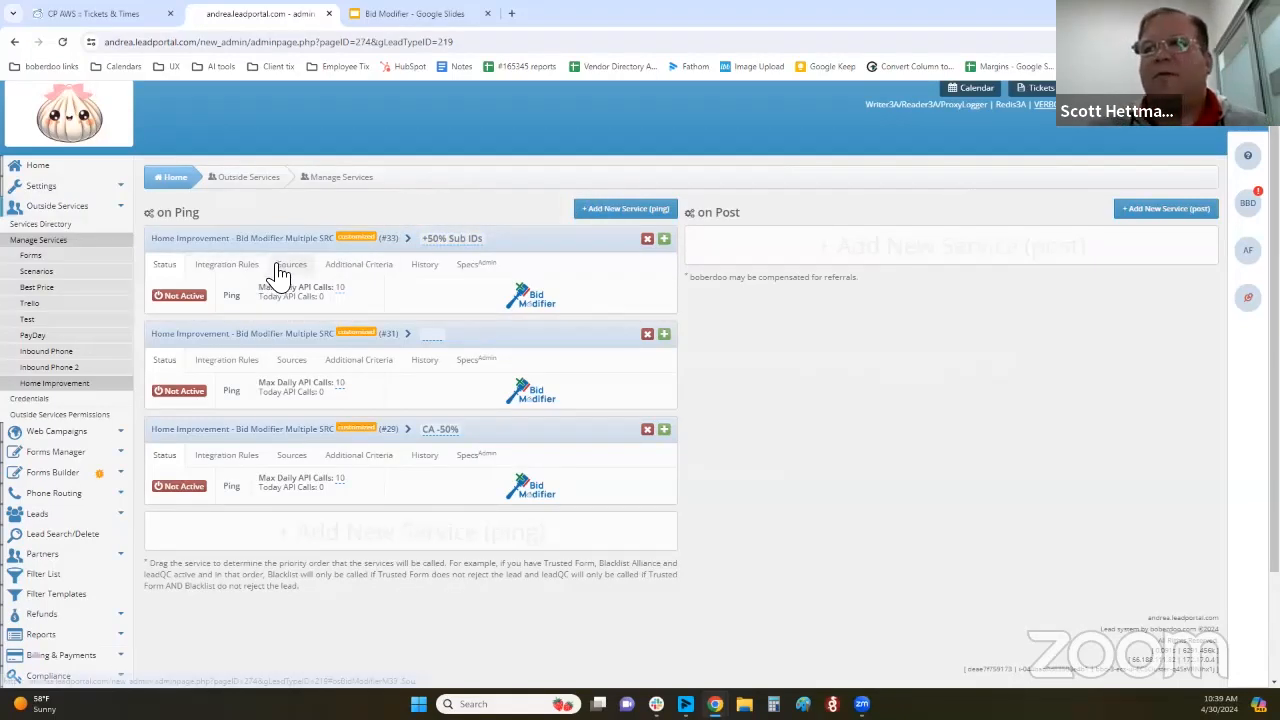
Review the Sub ID filter in the additional criteria of the service labelled "+50% Sub IDs"
click(338, 265)
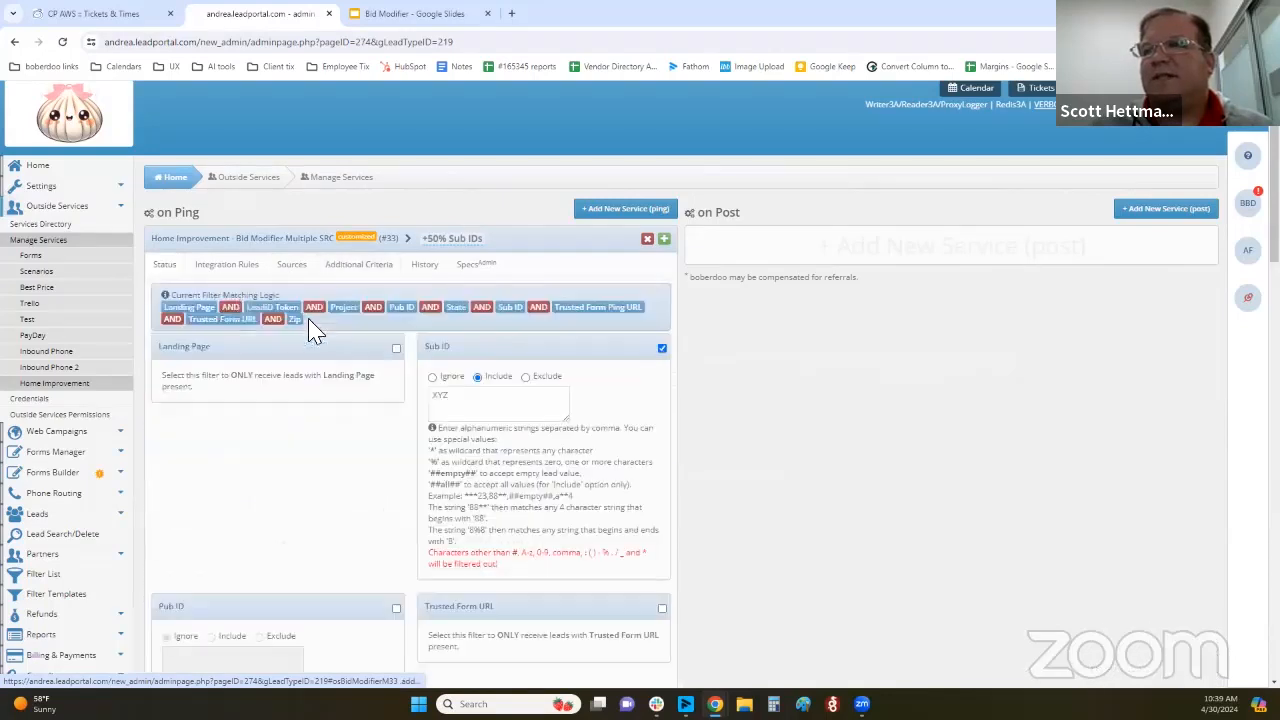
click(470, 410)
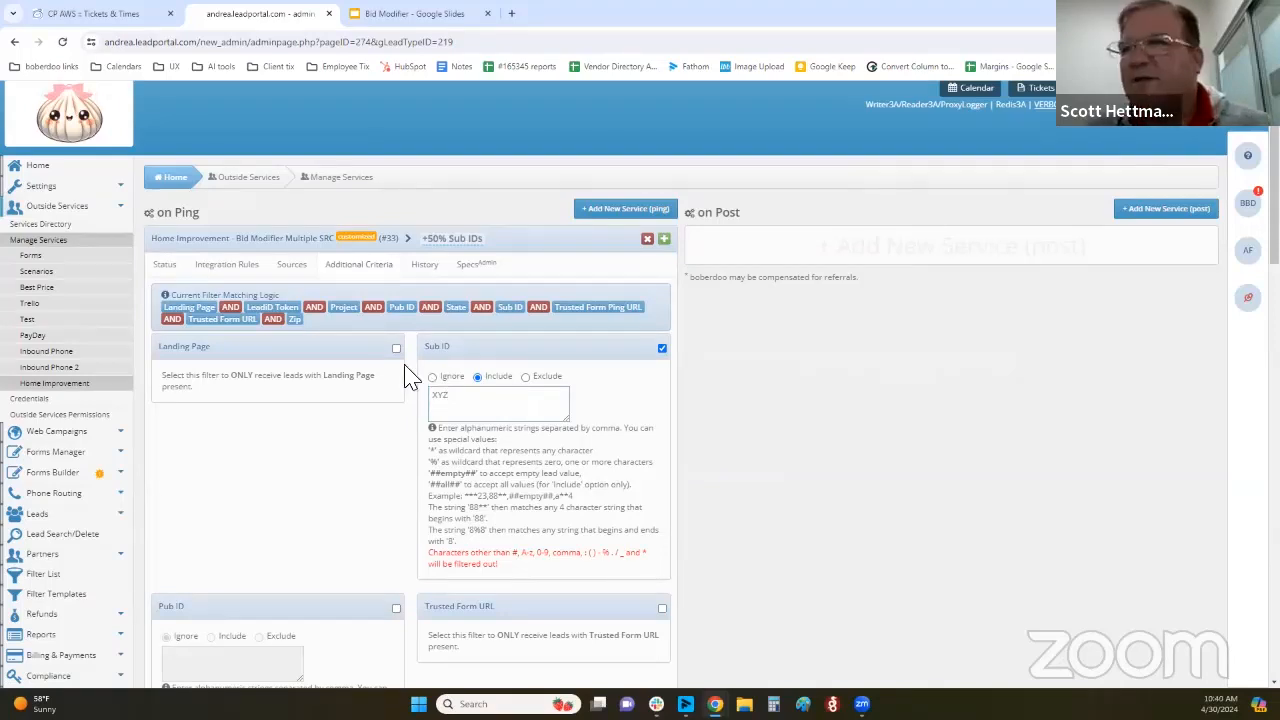
Start a new Bid Modifier Multiple SRC ping service for Home Improvement and apply the integration to all sources
click(84, 247)
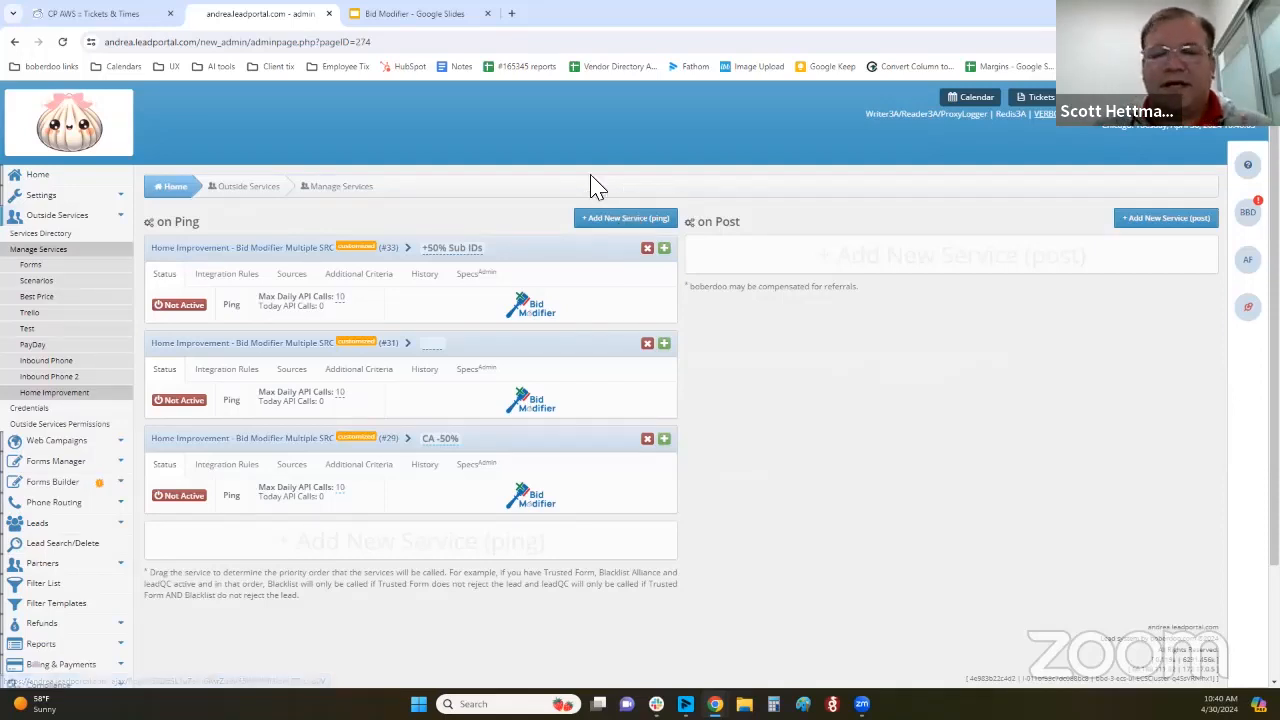
click(607, 228)
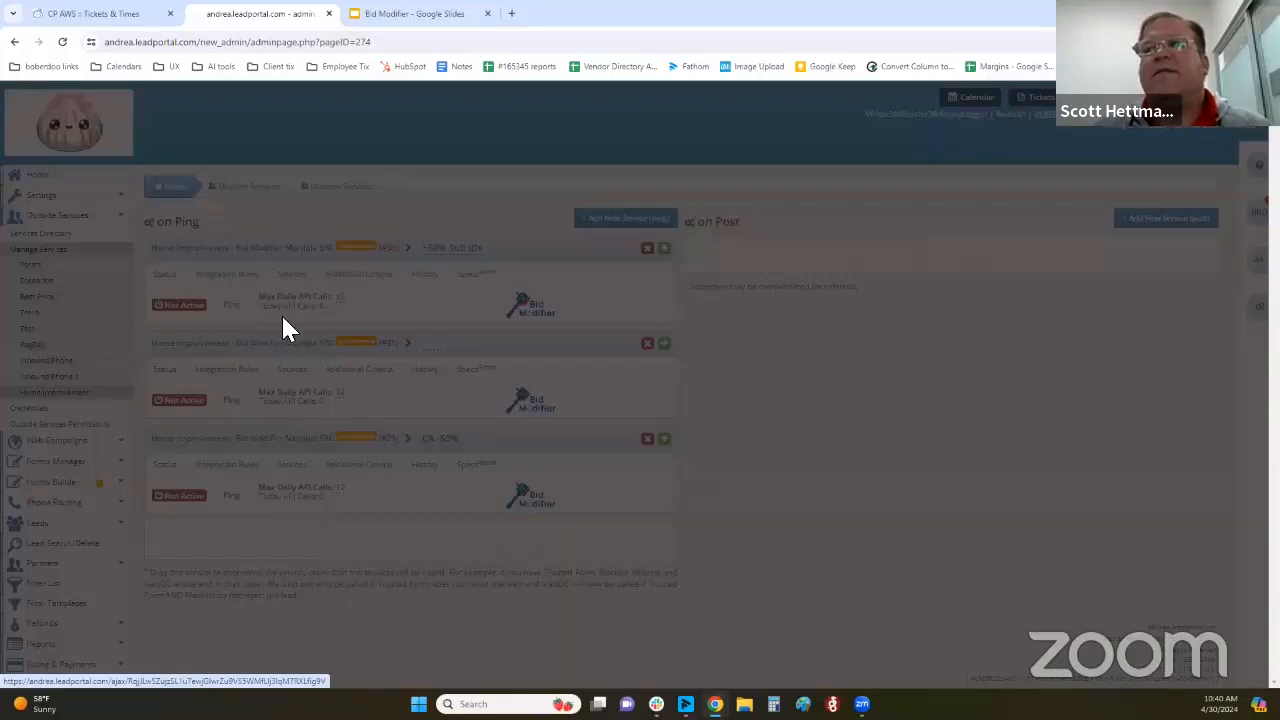
click(529, 294)
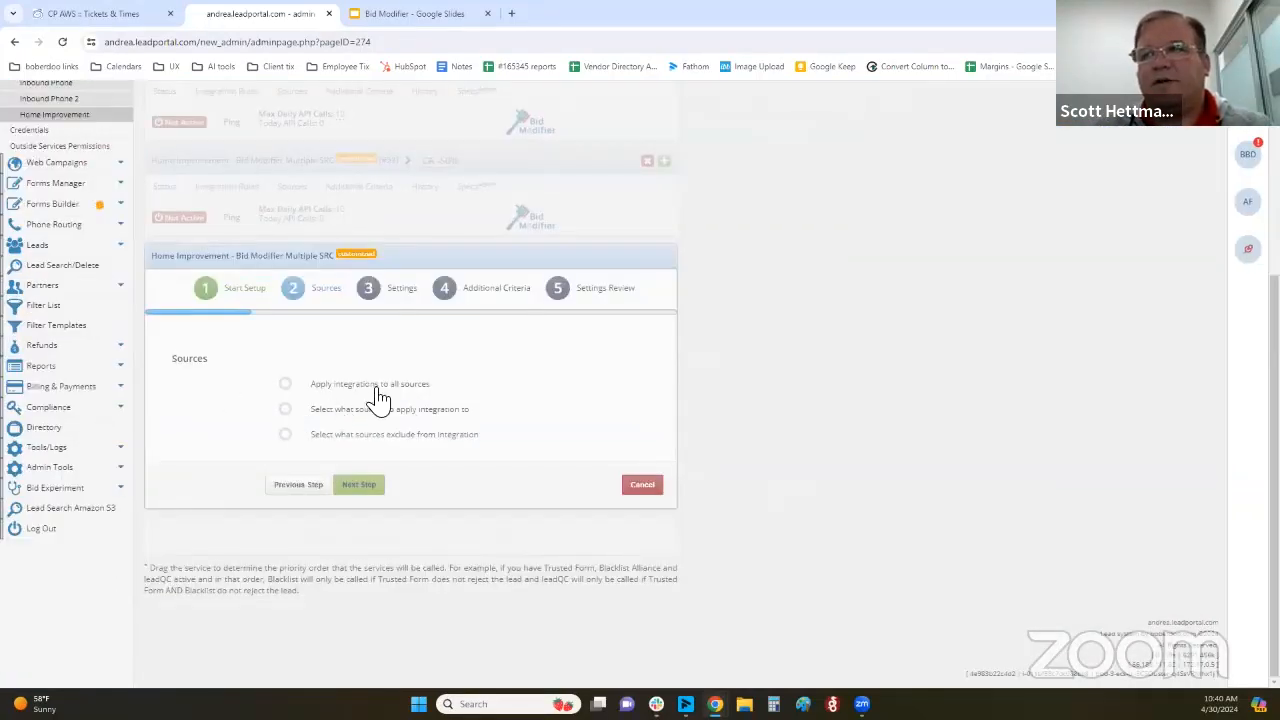
click(372, 386)
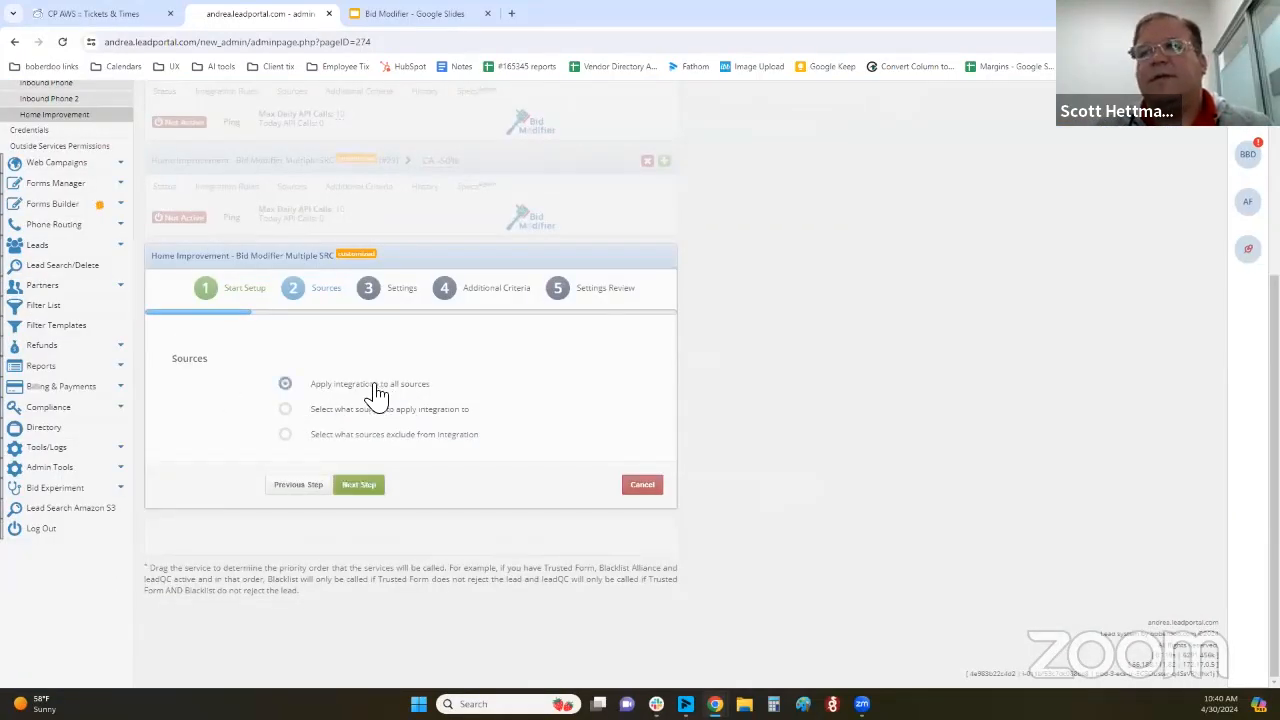
click(359, 485)
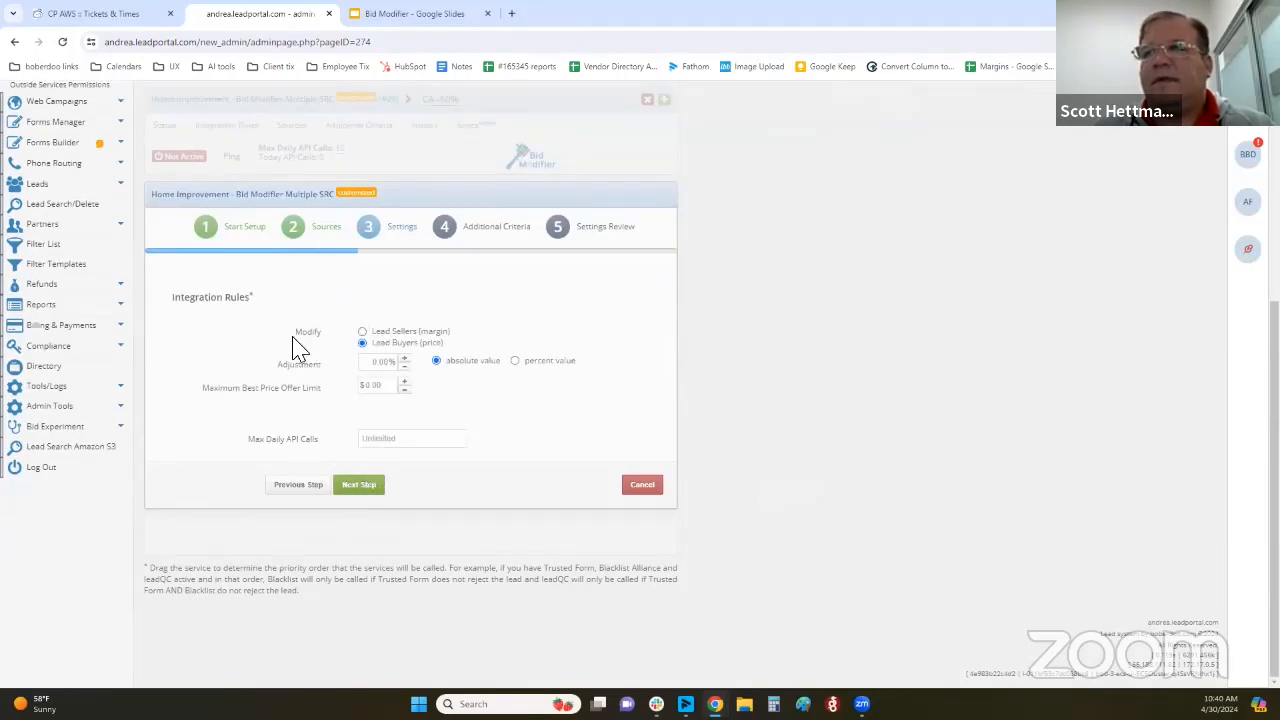
Set the integration rules to modify Lead Sellers (margin) with a 25% adjustment and a maximum of 5 daily API calls
click(379, 332)
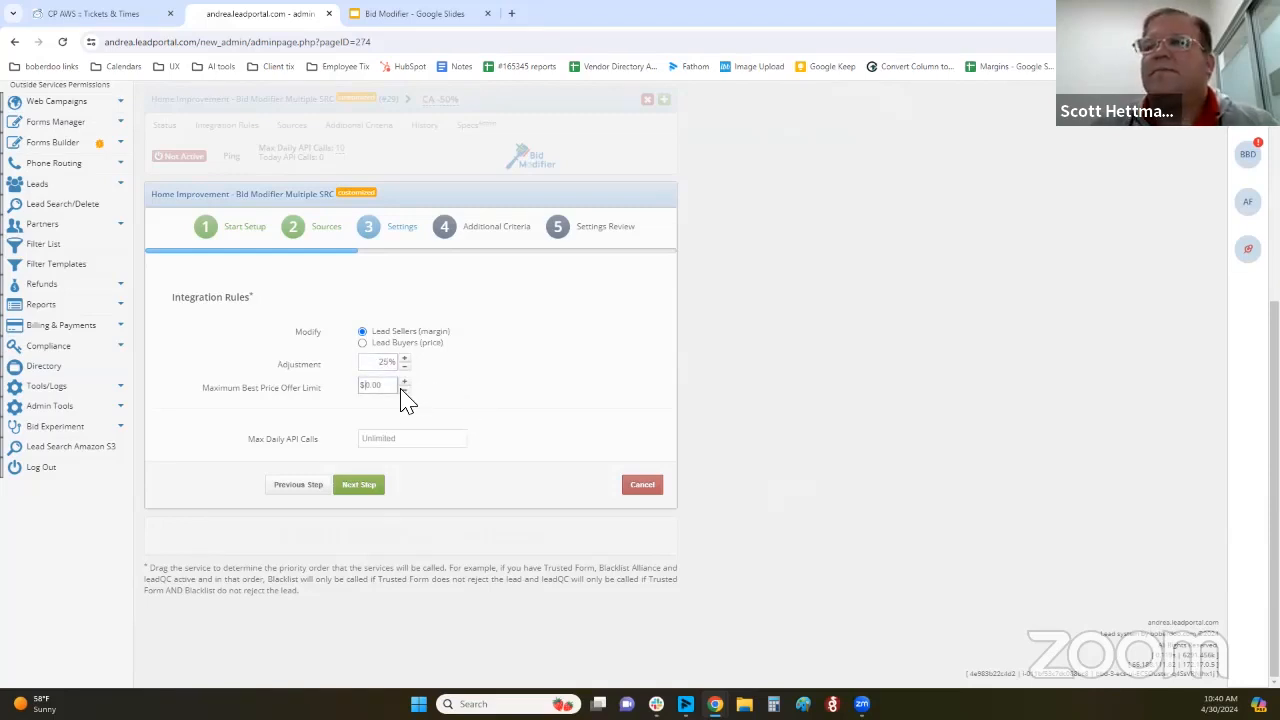
click(400, 443)
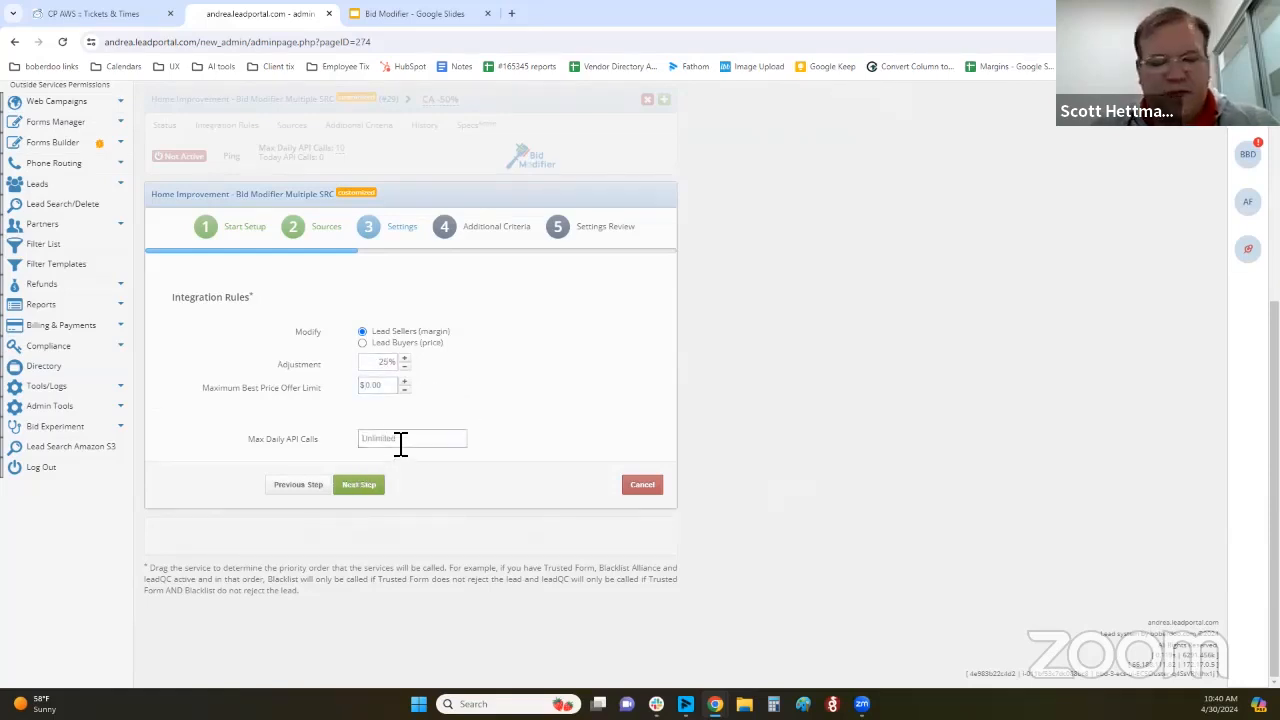
click(370, 488)
In the additional criteria, check the accepted days and set the start hour for accepting leads to 17
scroll(490, 325, down, 3)
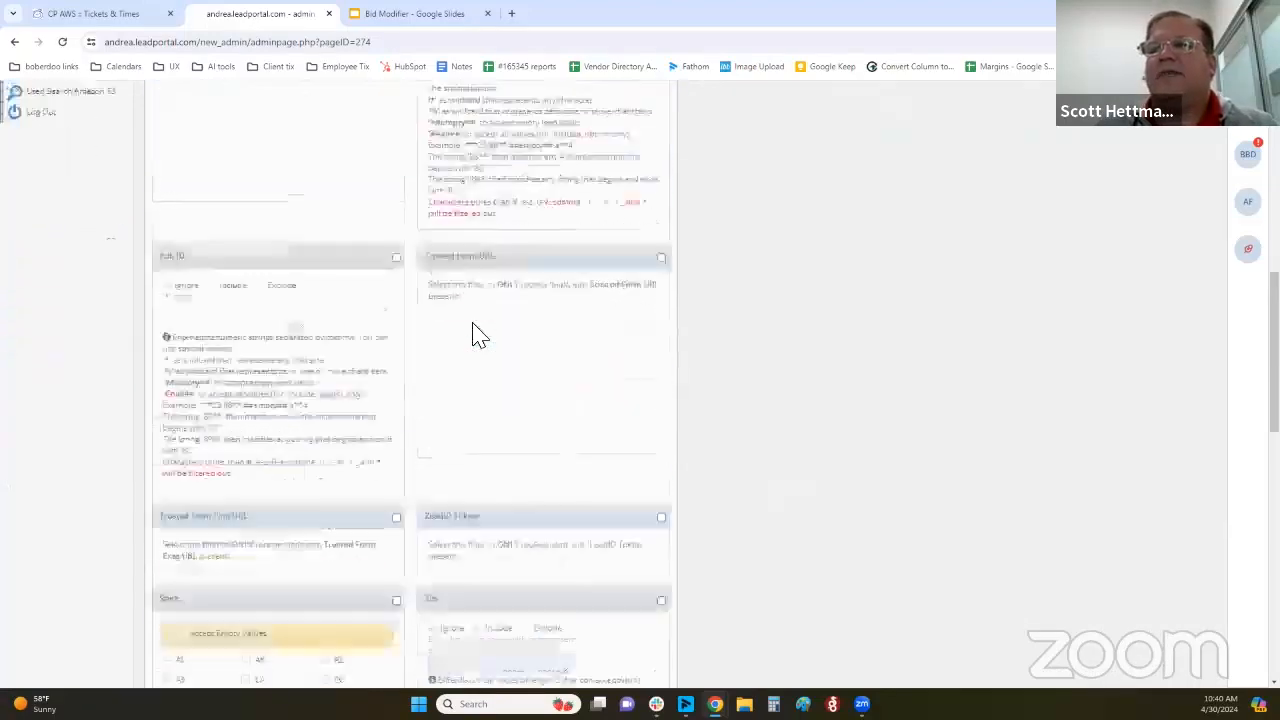
scroll(478, 333, down, 15)
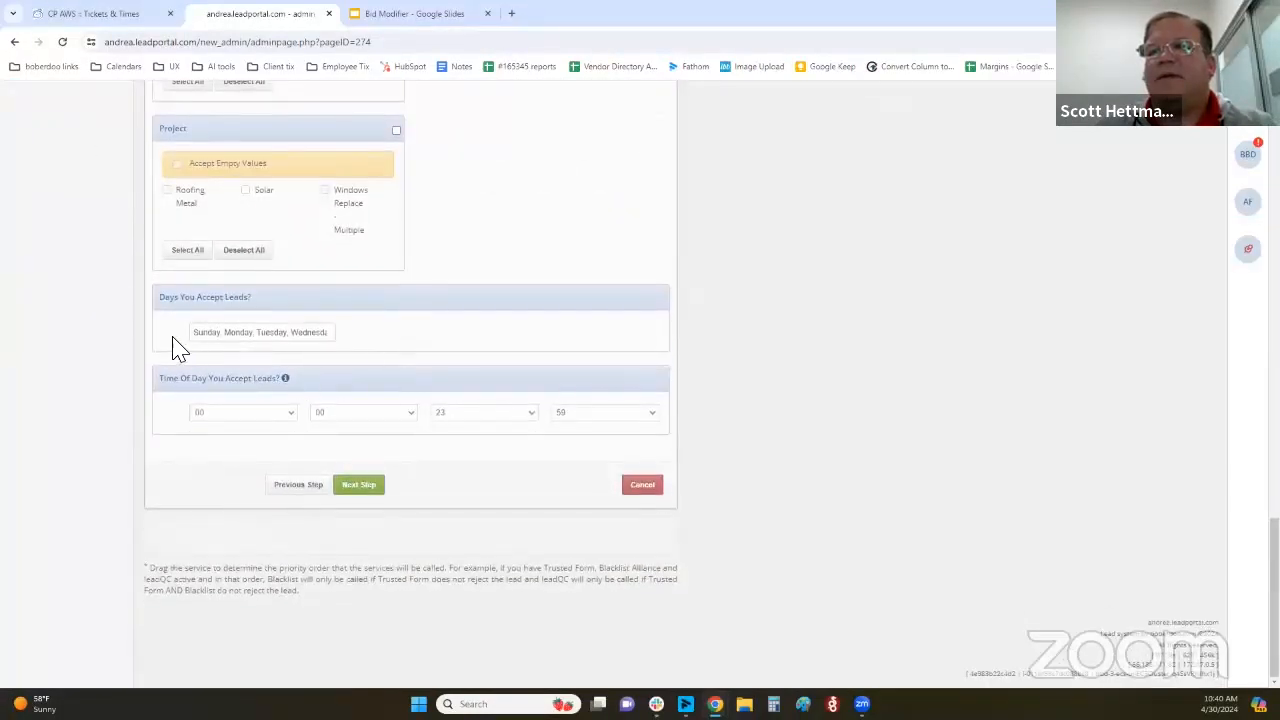
click(263, 334)
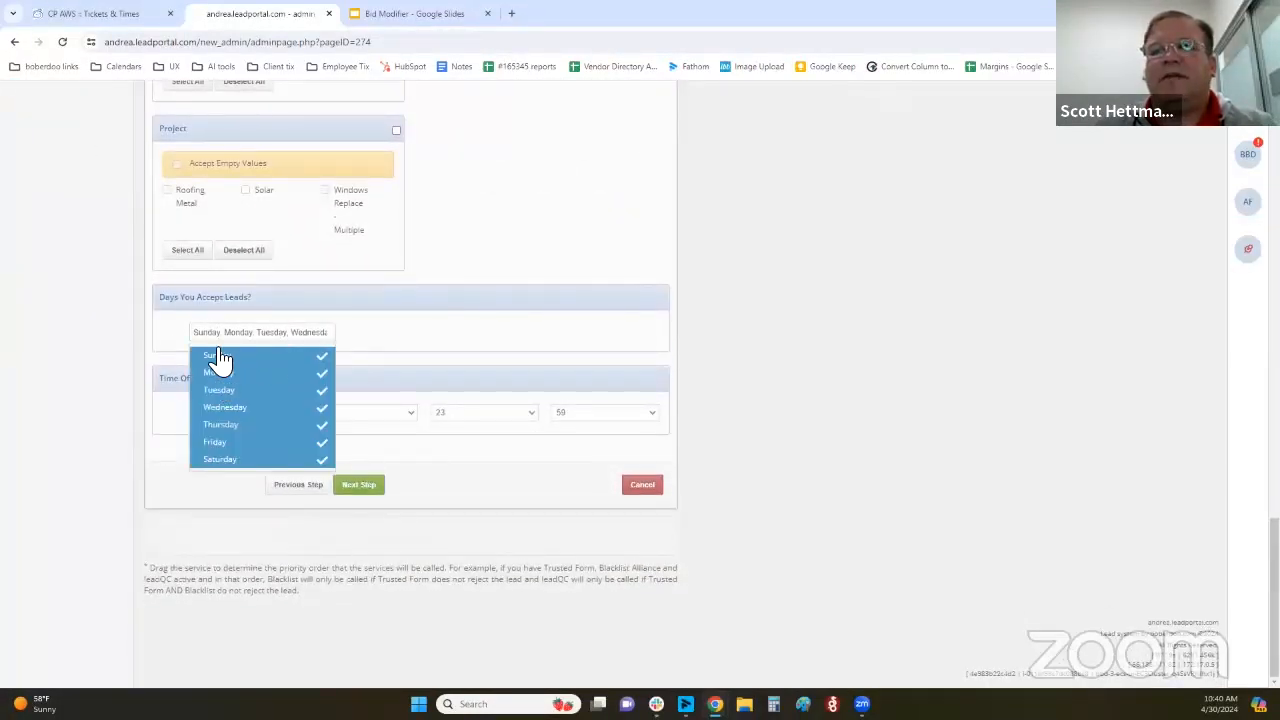
click(418, 342)
click(243, 413)
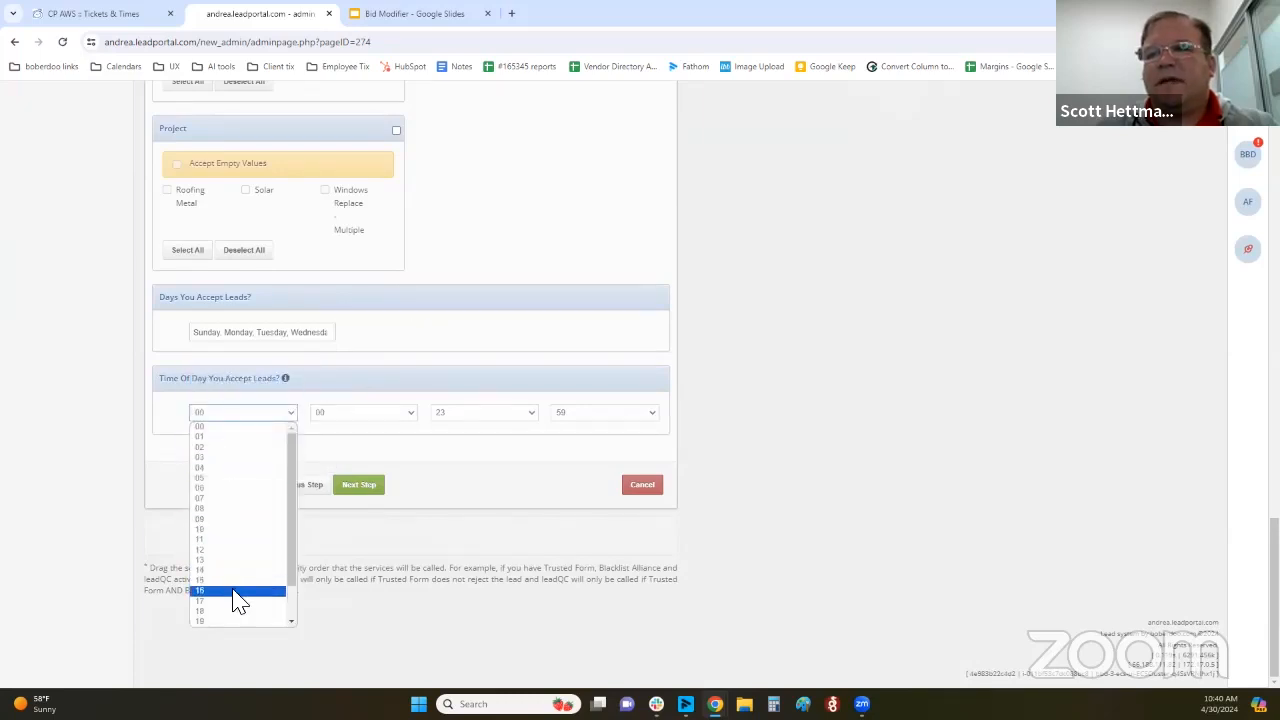
click(240, 602)
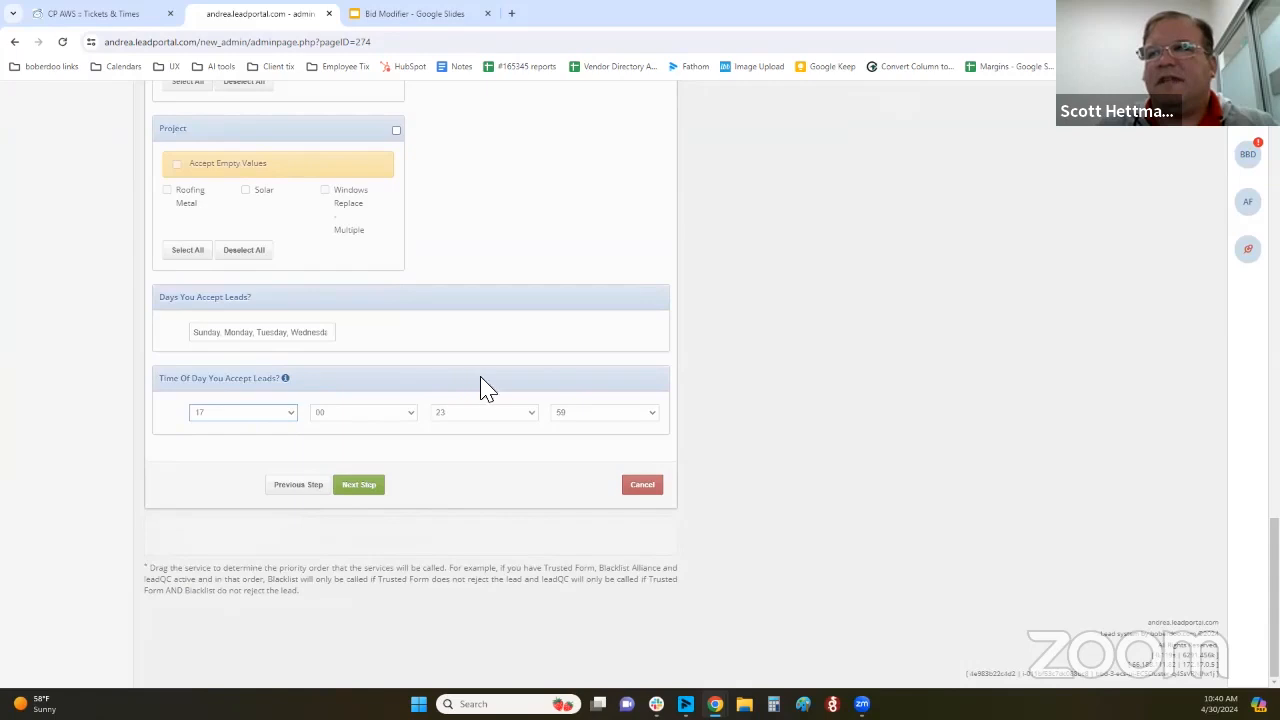
Proceed to the settings review, check the adjustment, and save the service without activating it
click(358, 488)
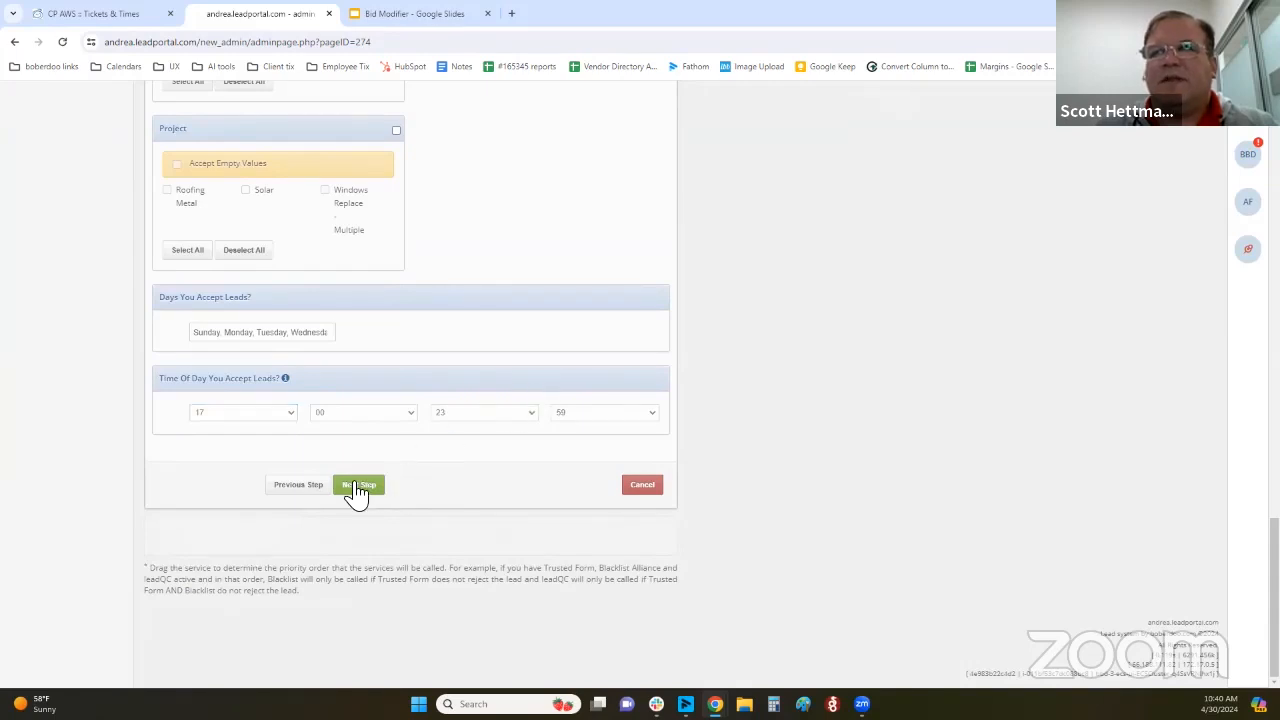
drag(366, 402, 398, 414)
click(391, 488)
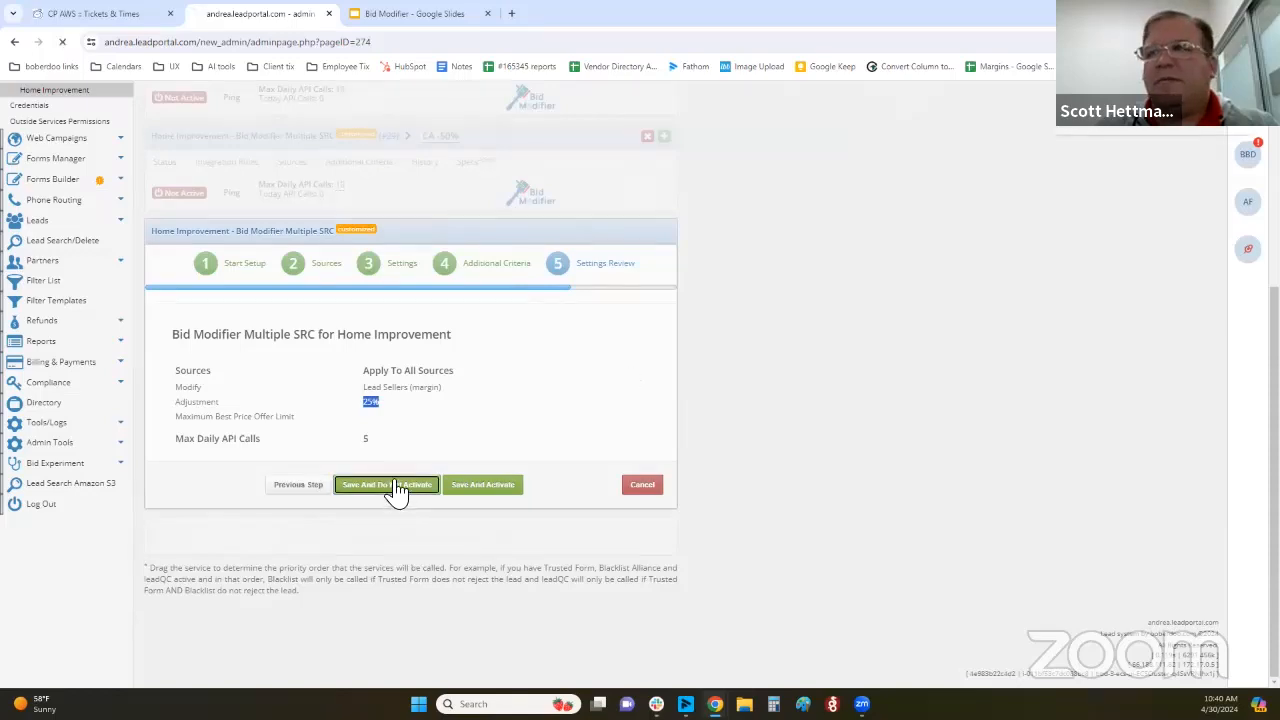
scroll(432, 265, down, 3)
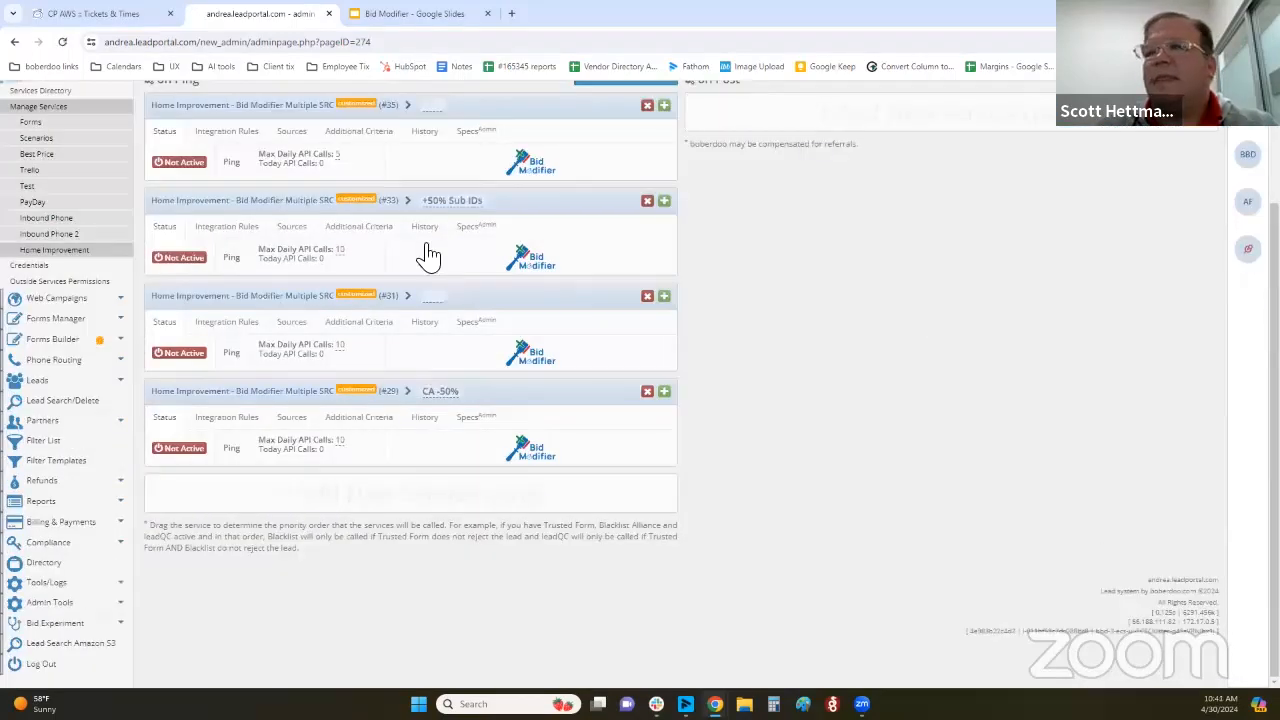
scroll(422, 238, up, 2)
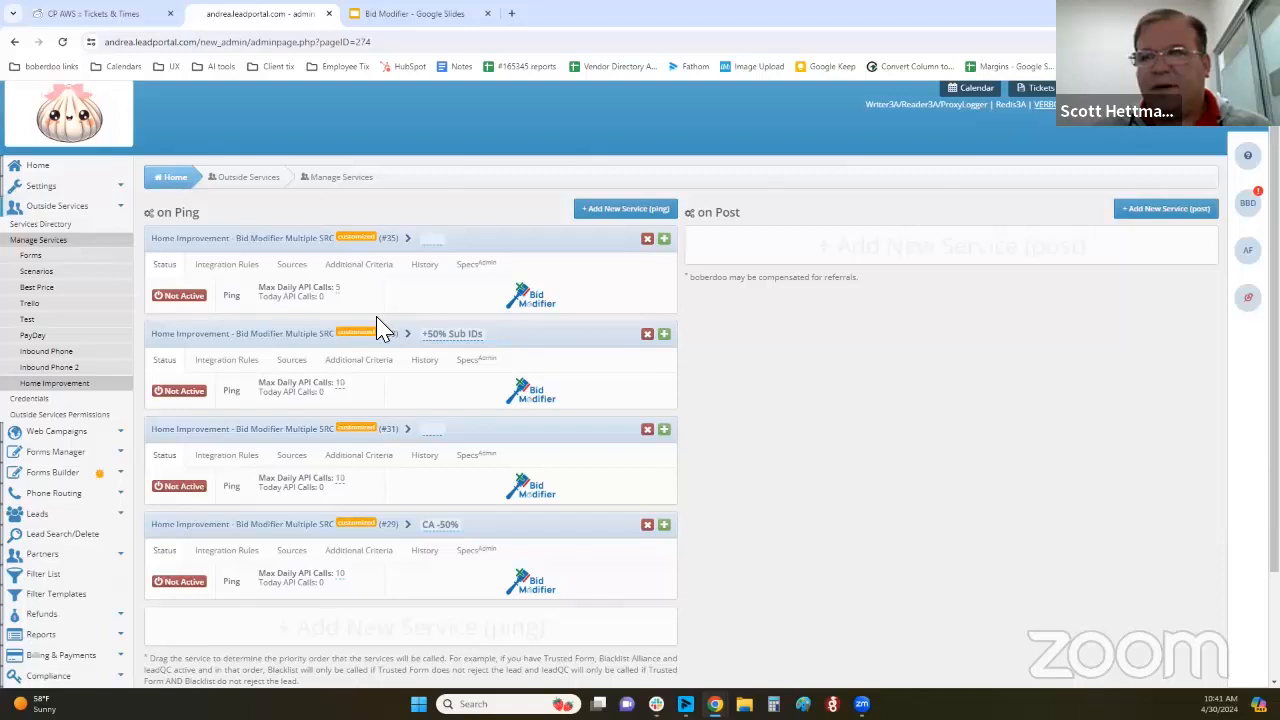
scroll(390, 358, down, 2)
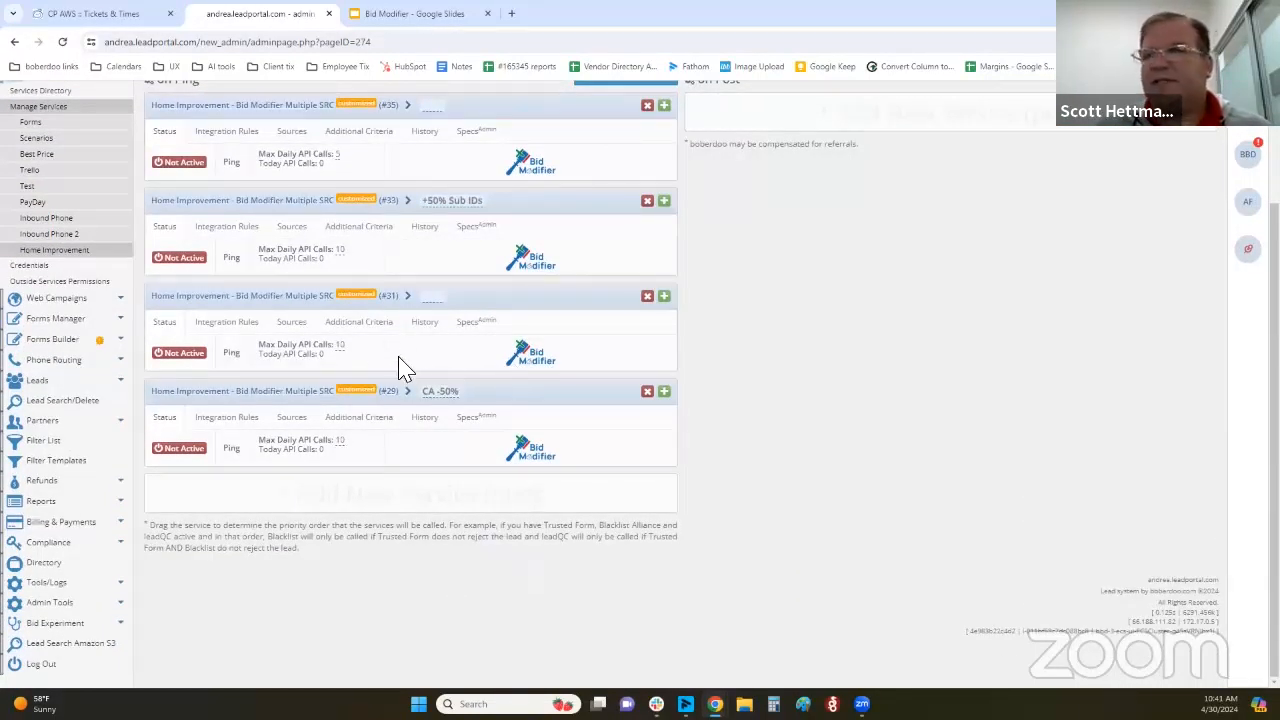
scroll(862, 412, up, 2)
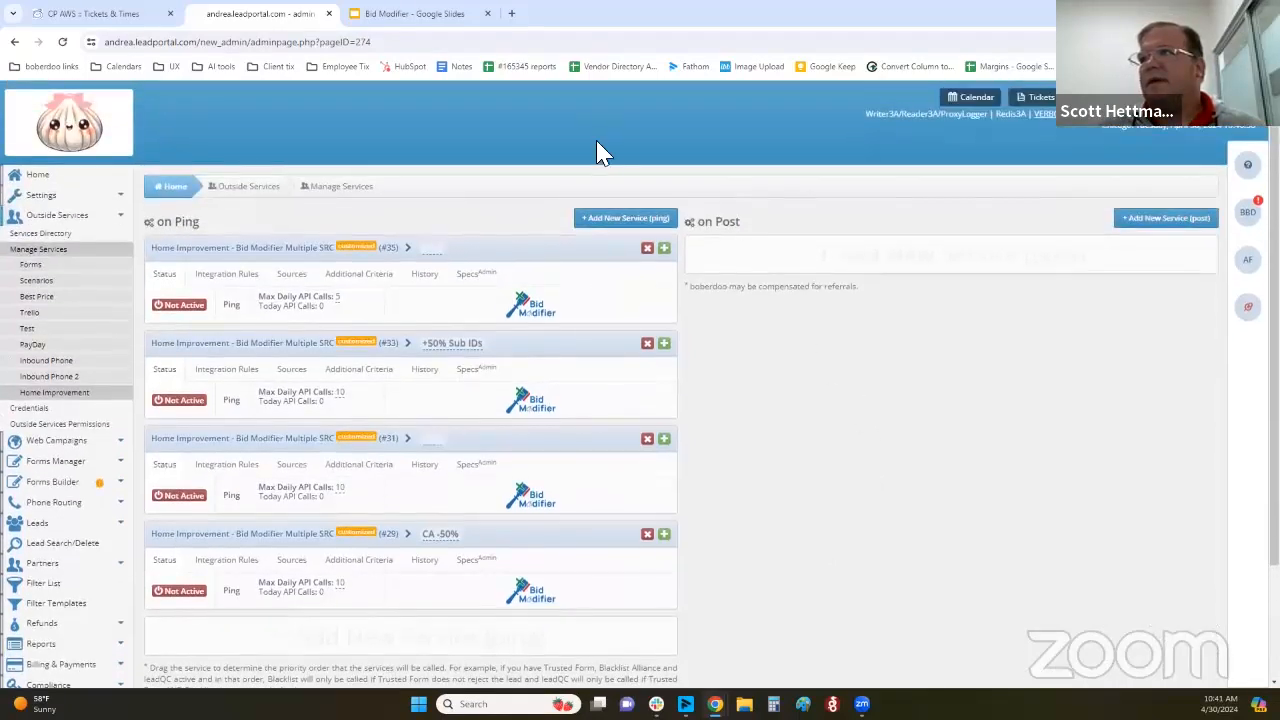